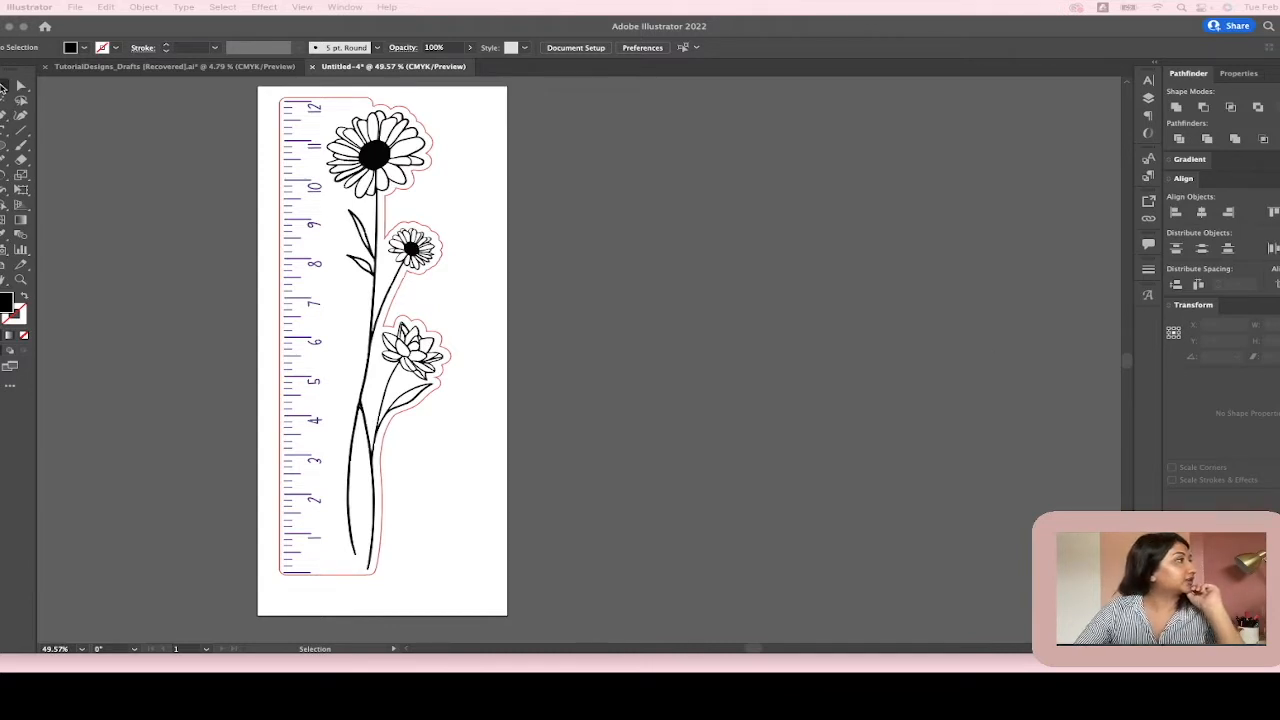
Rotate the whole ruler artwork 90° clockwise so it lies horizontally, and move it down across the artboard's right edge
{"action": "left_click", "coordinate": [2, 88]}
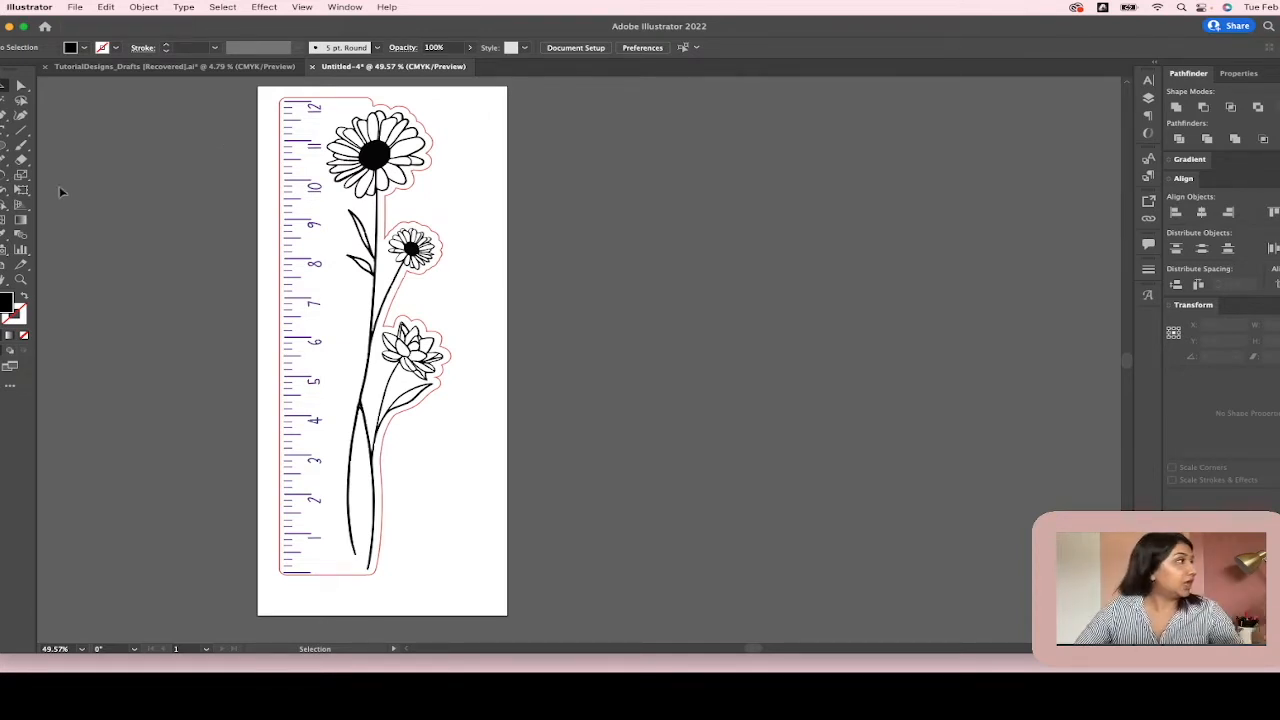
{"action": "left_click_drag", "start_coordinate": [204, 101], "coordinate": [556, 617]}
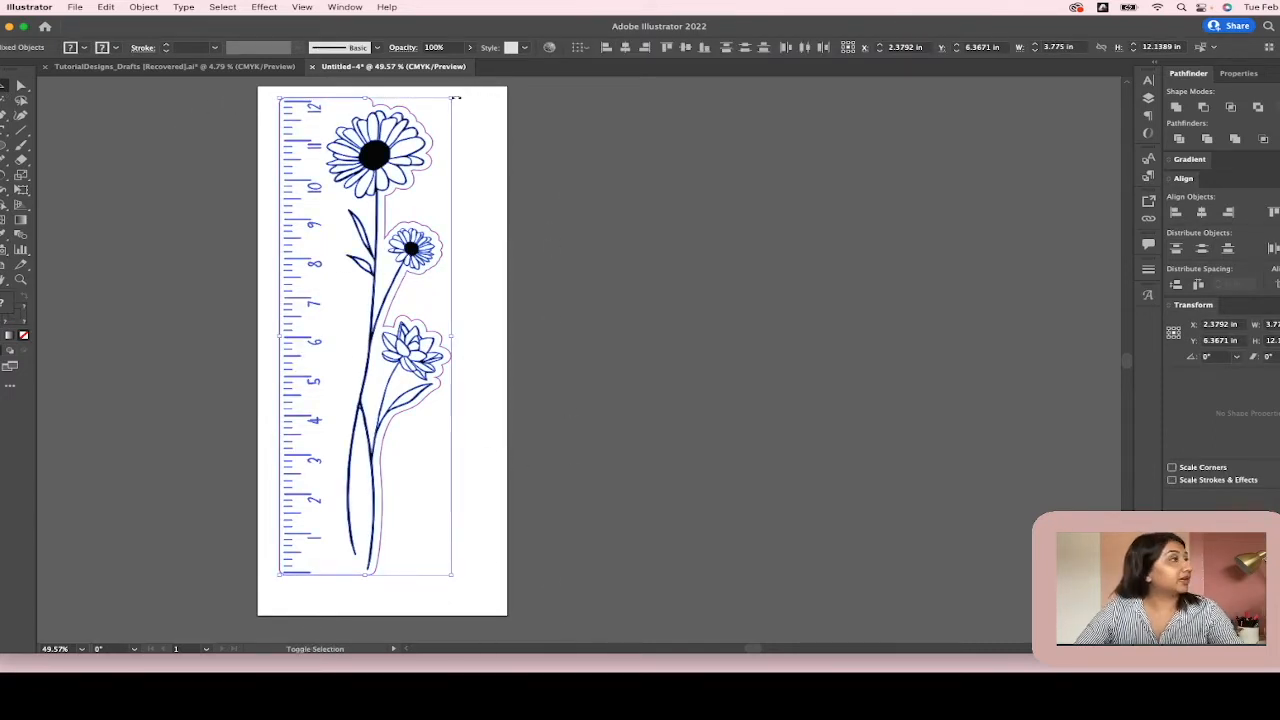
{"action": "left_click_drag", "start_coordinate": [457, 97], "coordinate": [735, 410]}
{"action": "left_click_drag", "start_coordinate": [415, 272], "coordinate": [671, 329]}
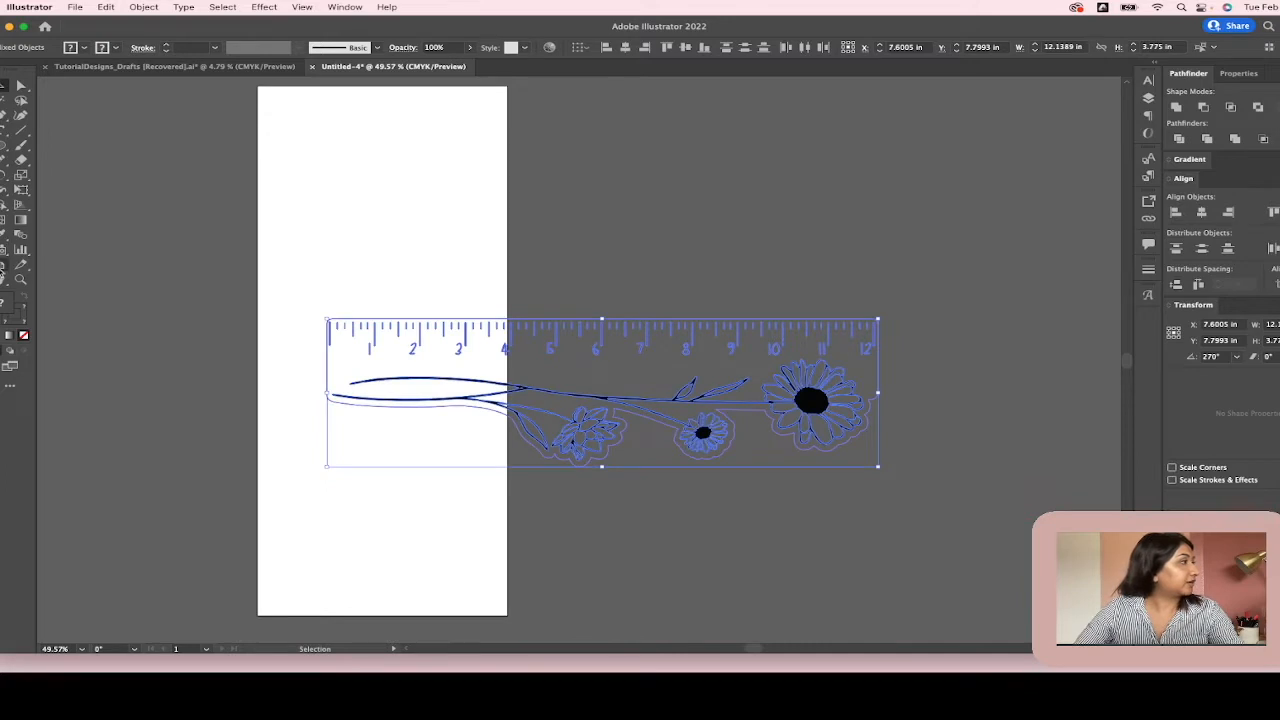
Resize the artboard into a landscape rectangle that surrounds the horizontal ruler with a margin on all sides, then deselect the artwork
{"action": "key", "text": "shift+o"}
{"action": "left_click_drag", "start_coordinate": [508, 352], "coordinate": [998, 380]}
{"action": "left_click_drag", "start_coordinate": [628, 87], "coordinate": [628, 220]}
{"action": "left_click_drag", "start_coordinate": [627, 616], "coordinate": [627, 547]}
{"action": "left_click", "coordinate": [4, 86]}
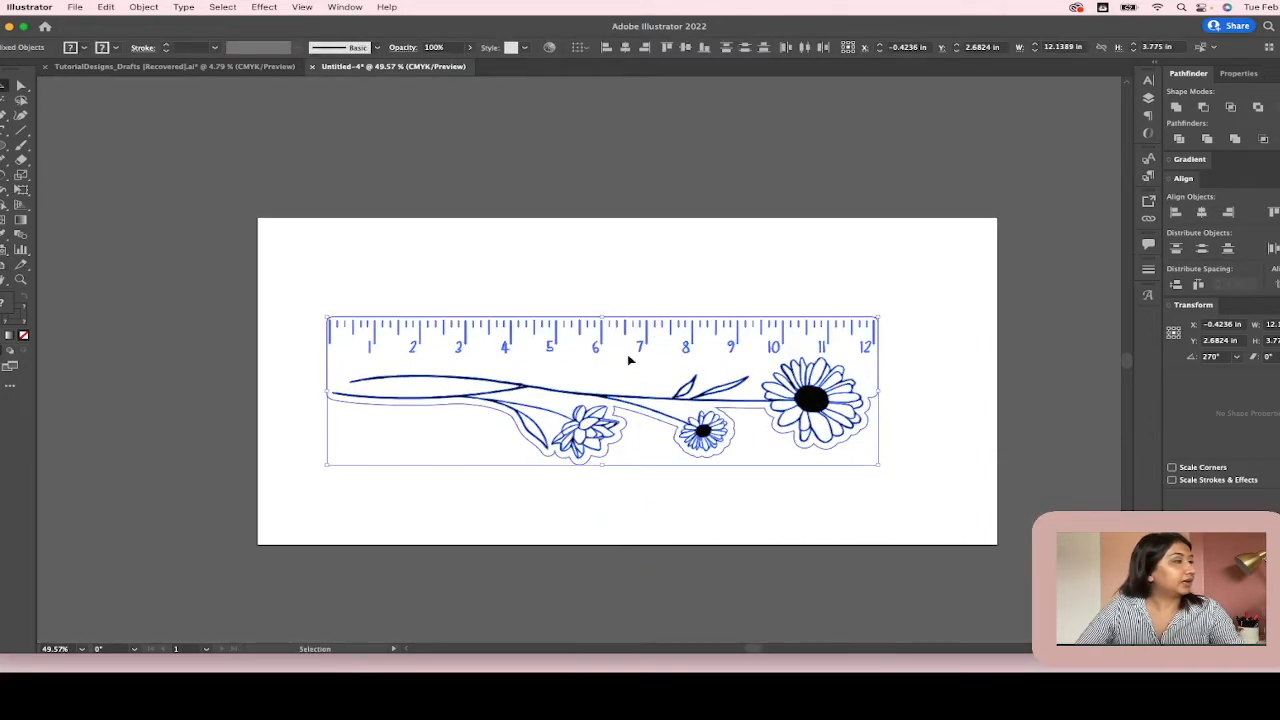
{"action": "left_click", "coordinate": [659, 275]}
Draw an open path about 7 in long with the Pen tool, following just above the stem up to the small leaves
{"action": "scroll", "coordinate": [659, 277], "scroll_direction": "up", "scroll_amount": 4}
{"action": "scroll", "coordinate": [680, 300], "scroll_direction": "down", "scroll_amount": 1}
{"action": "scroll", "coordinate": [686, 308], "scroll_direction": "down", "scroll_amount": 2}
{"action": "scroll", "coordinate": [686, 308], "scroll_direction": "right", "scroll_amount": 2}
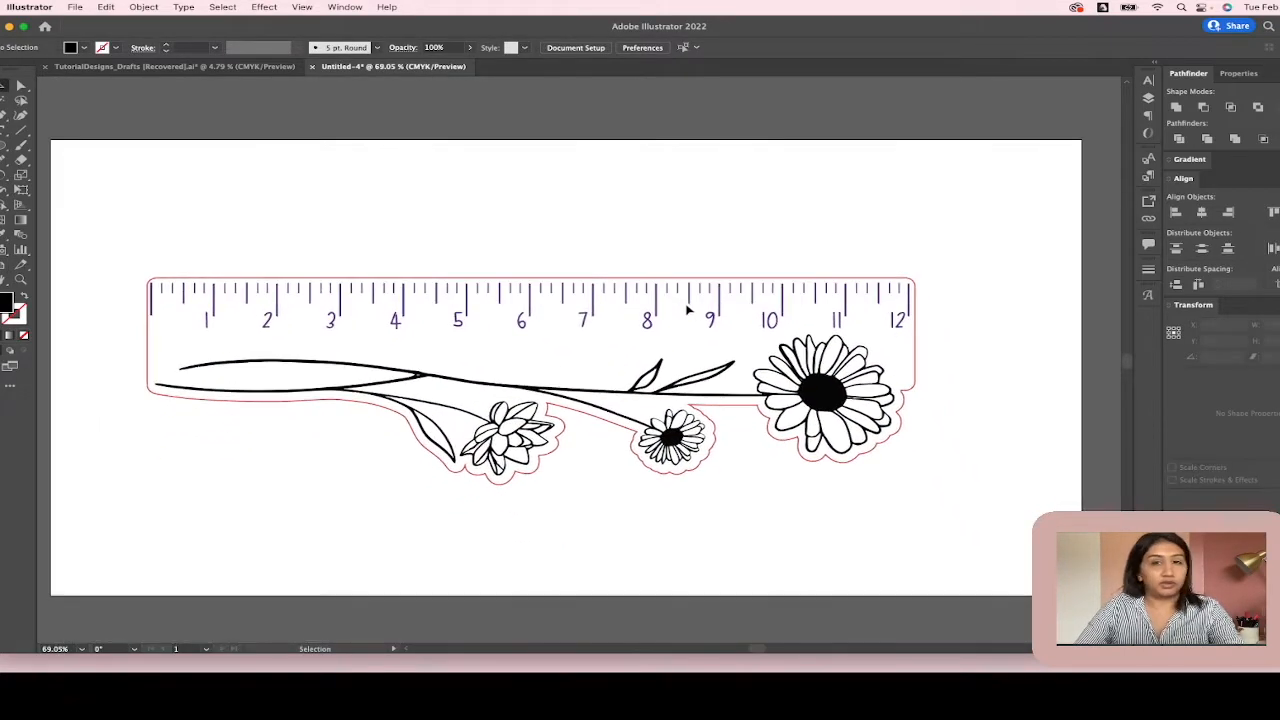
{"action": "scroll", "coordinate": [687, 314], "scroll_direction": "up", "scroll_amount": 2}
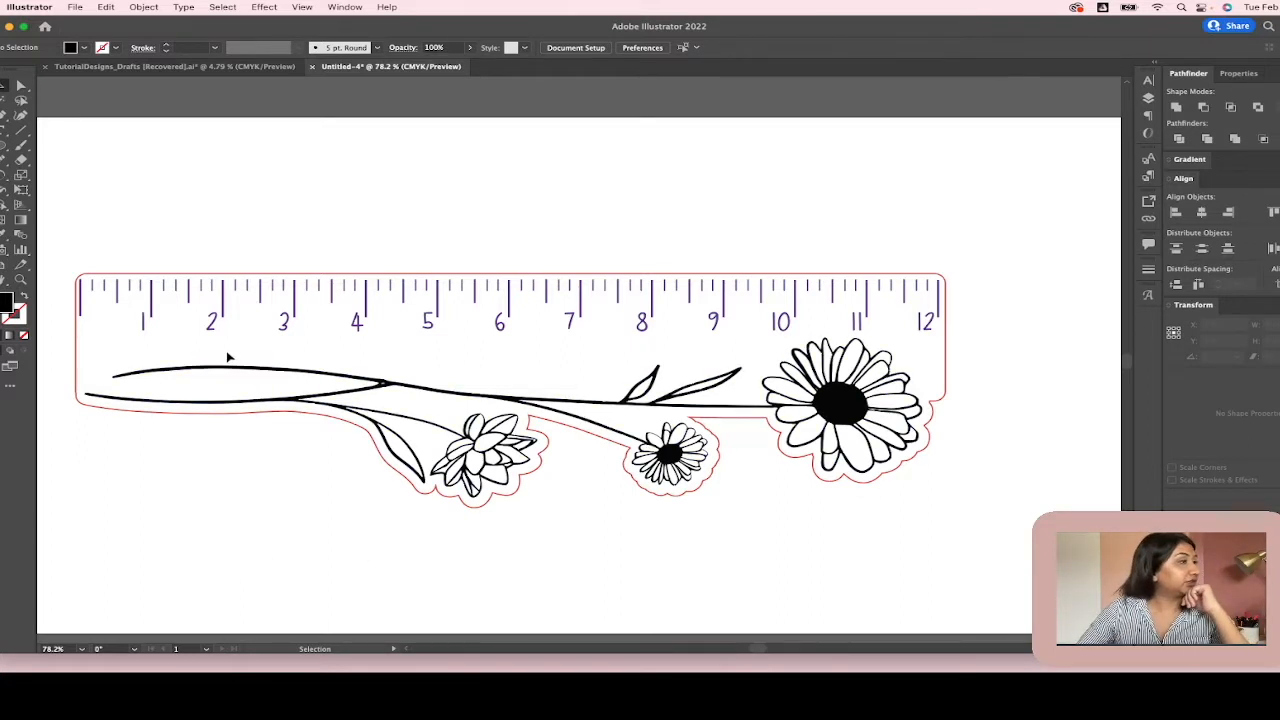
{"action": "left_click", "coordinate": [3, 116]}
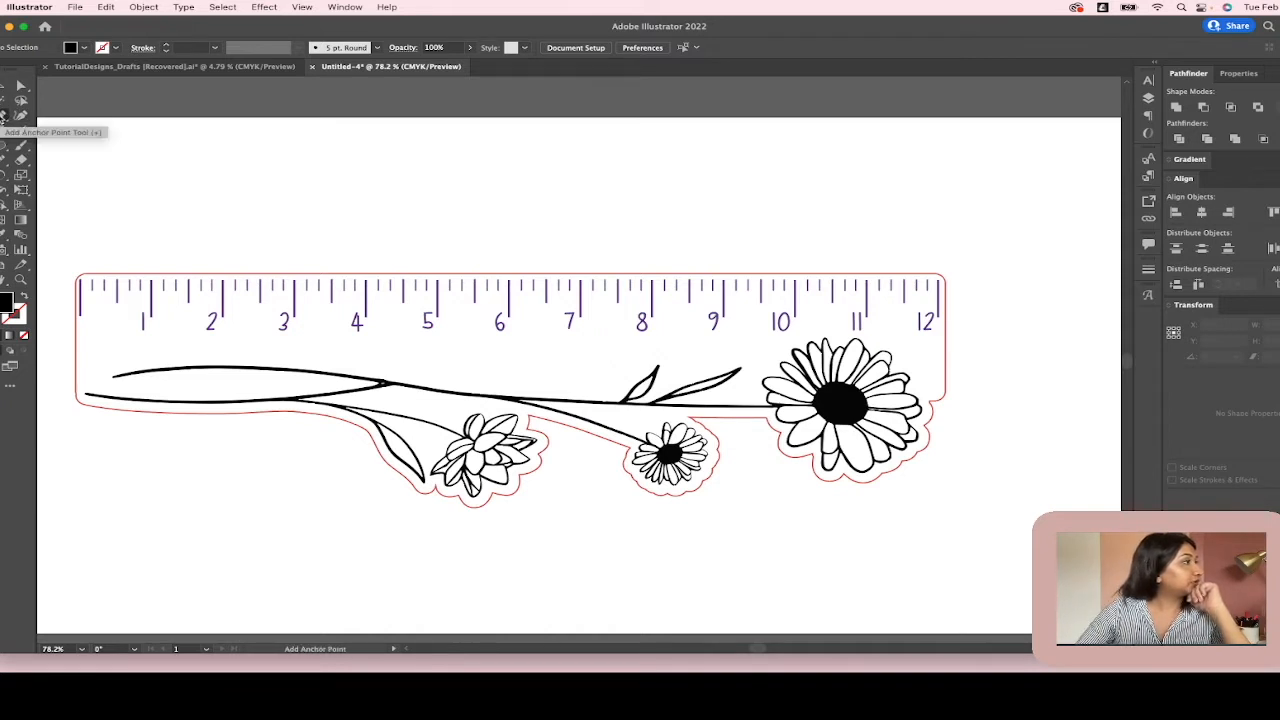
{"action": "left_click_drag", "start_coordinate": [3, 116], "coordinate": [50, 110]}
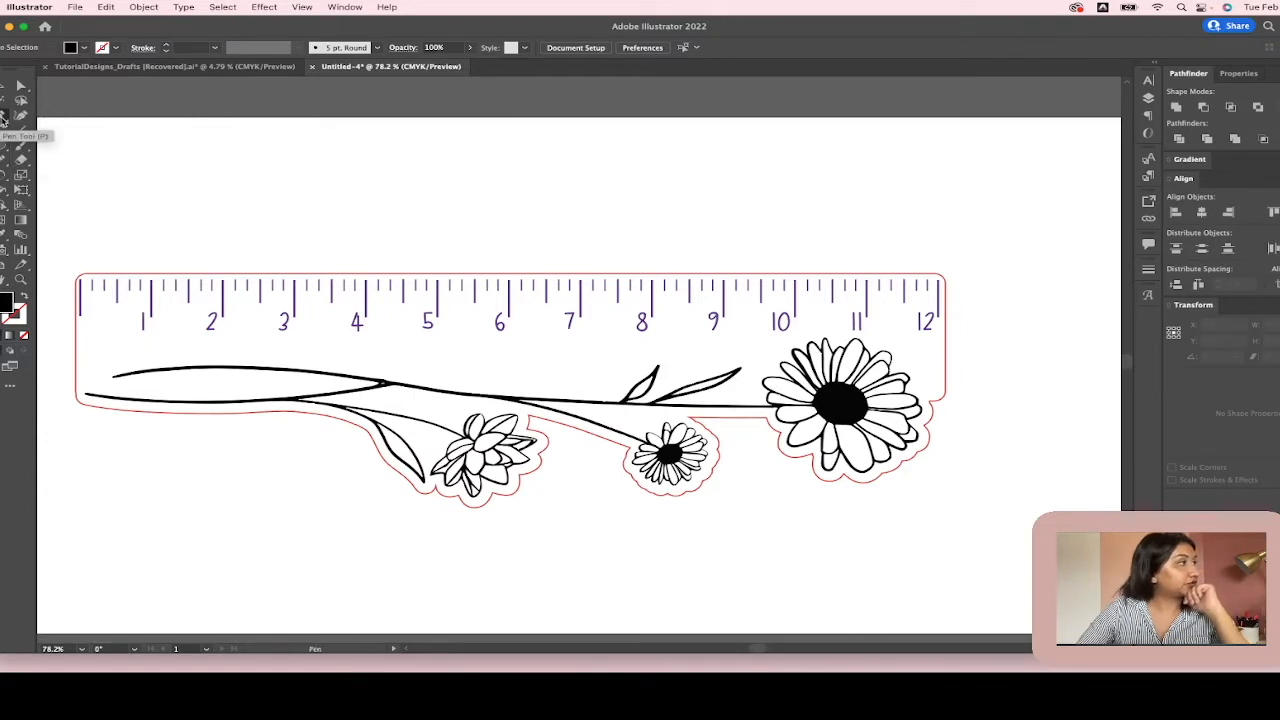
{"action": "left_click", "coordinate": [112, 361]}
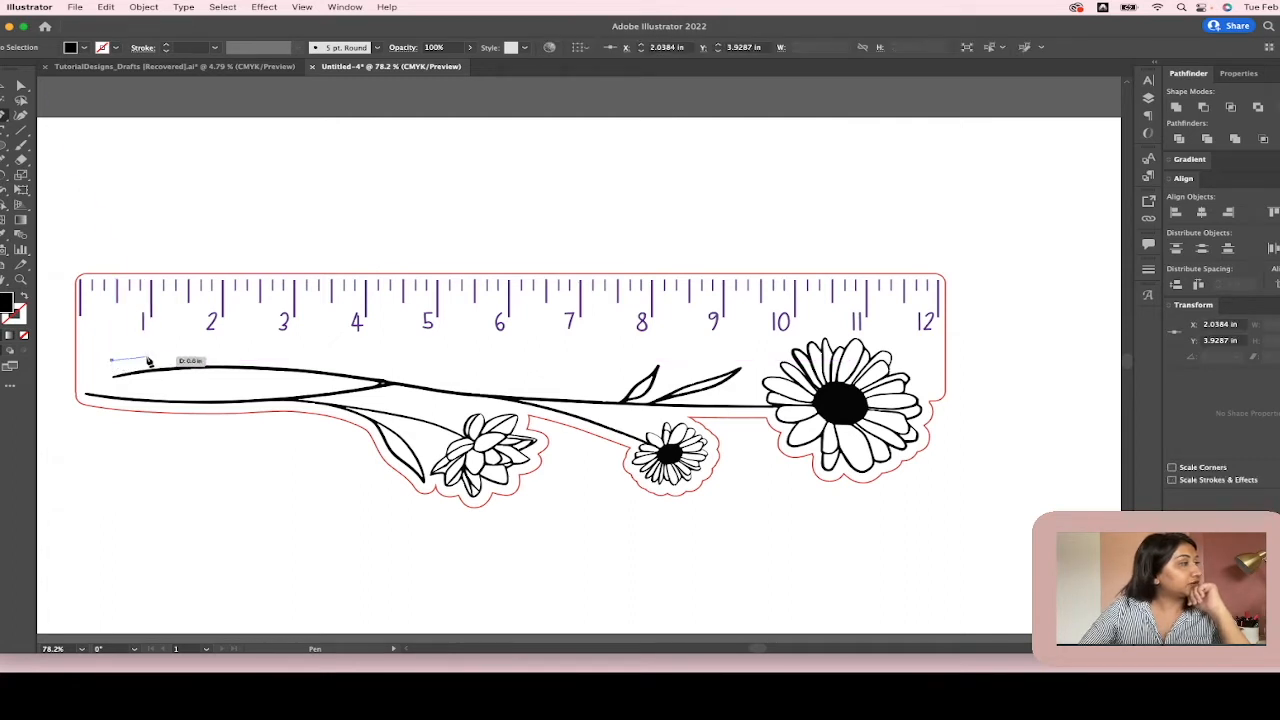
{"action": "left_click_drag", "start_coordinate": [143, 358], "coordinate": [176, 358]}
{"action": "left_click", "coordinate": [175, 355]}
{"action": "left_click", "coordinate": [211, 355]}
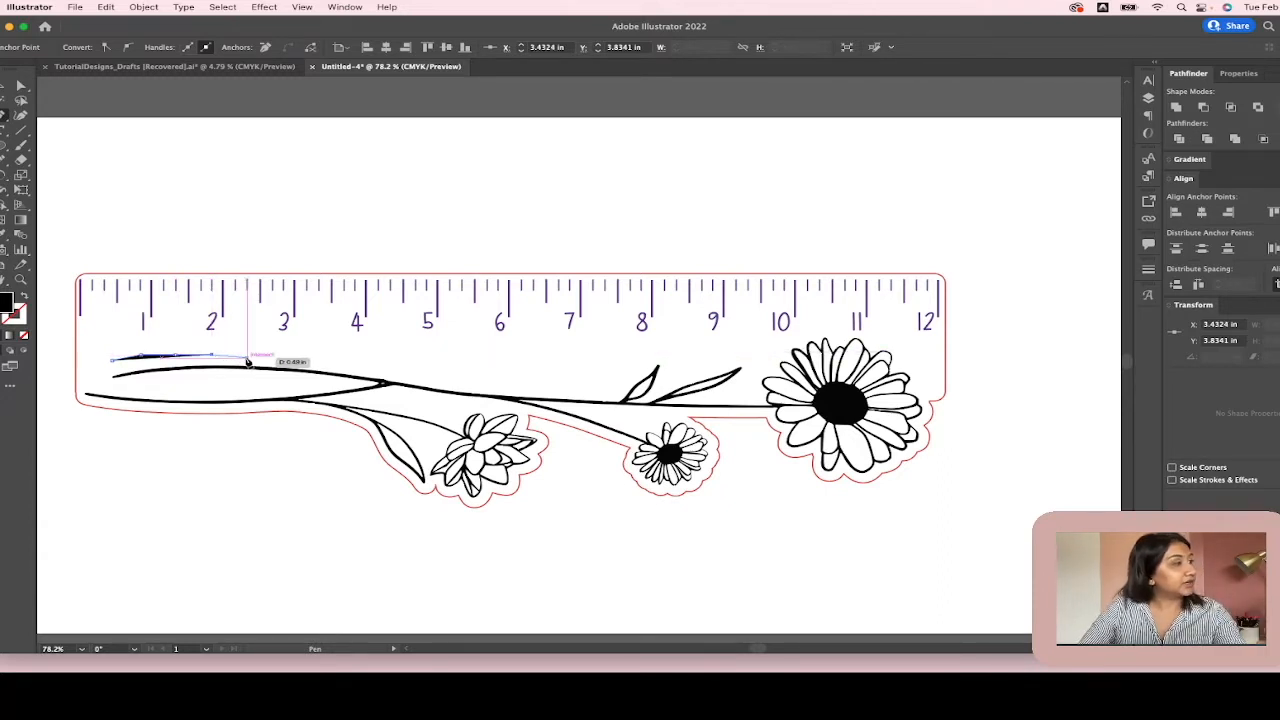
{"action": "left_click", "coordinate": [249, 358]}
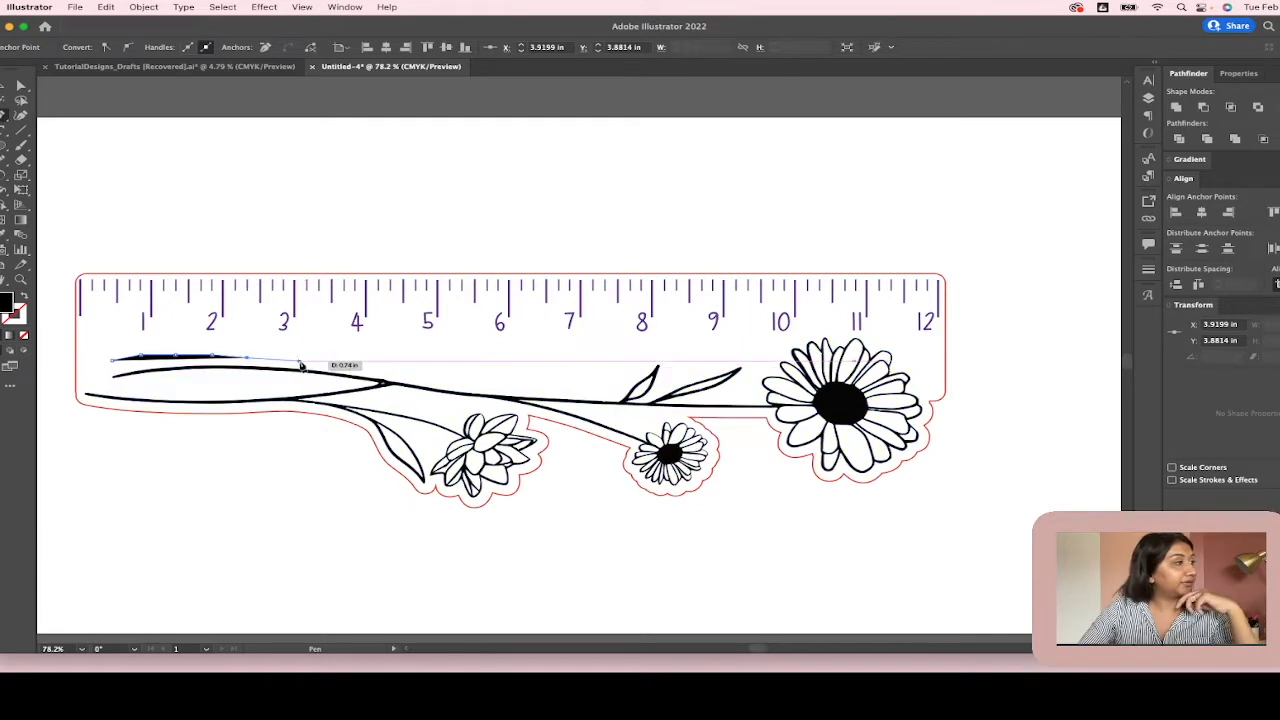
{"action": "left_click", "coordinate": [300, 362]}
{"action": "left_click", "coordinate": [351, 368]}
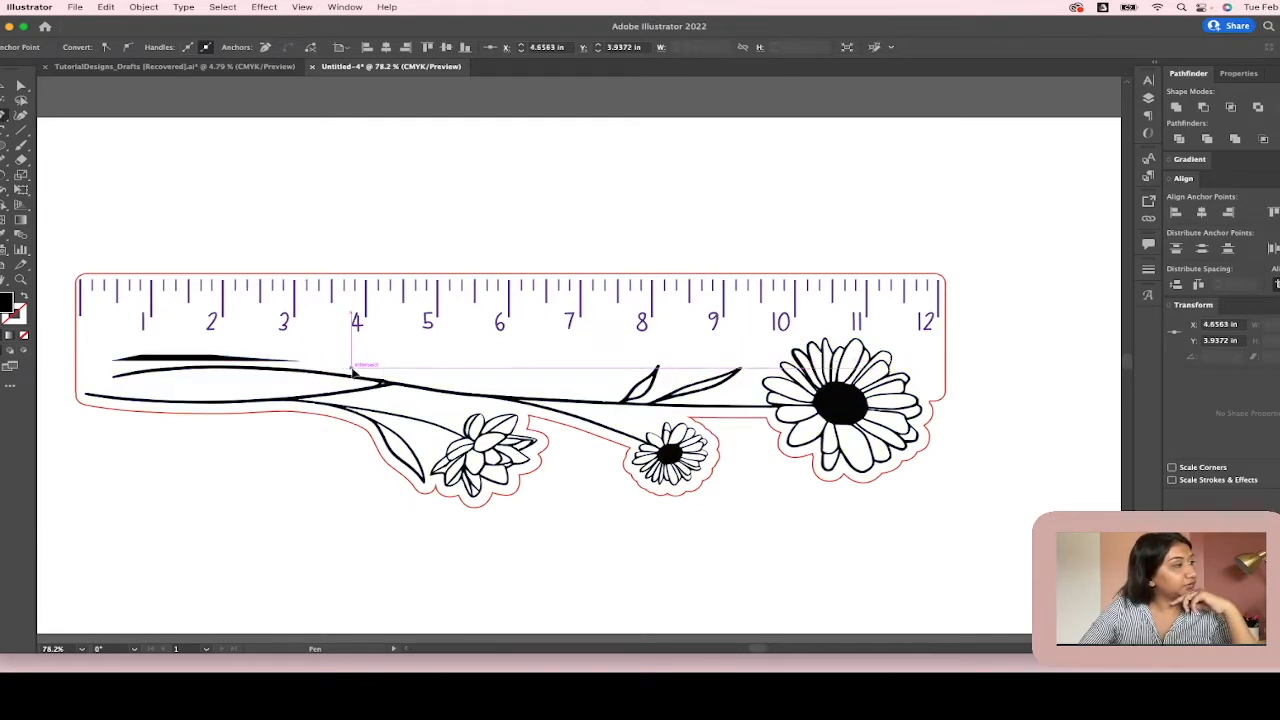
{"action": "left_click", "coordinate": [381, 374]}
{"action": "left_click", "coordinate": [402, 379]}
{"action": "left_click", "coordinate": [433, 384]}
{"action": "left_click", "coordinate": [460, 387]}
{"action": "left_click", "coordinate": [493, 390]}
{"action": "left_click", "coordinate": [521, 392]}
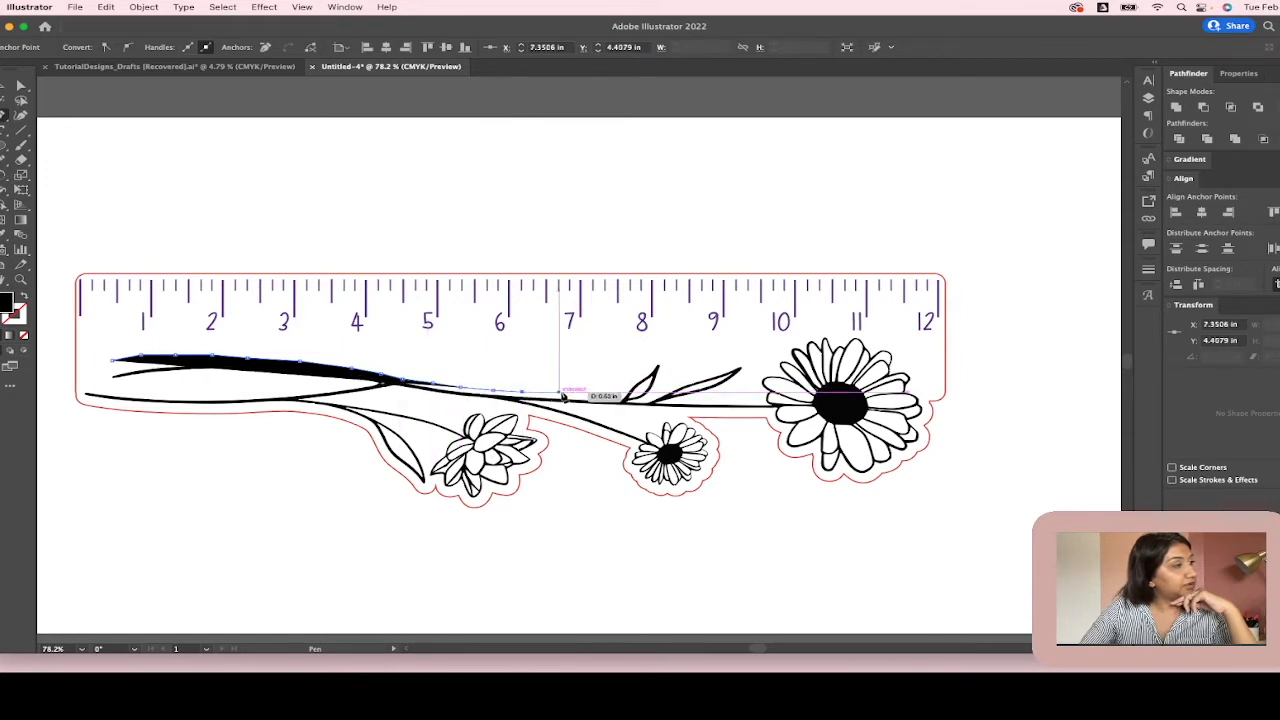
{"action": "left_click", "coordinate": [612, 398]}
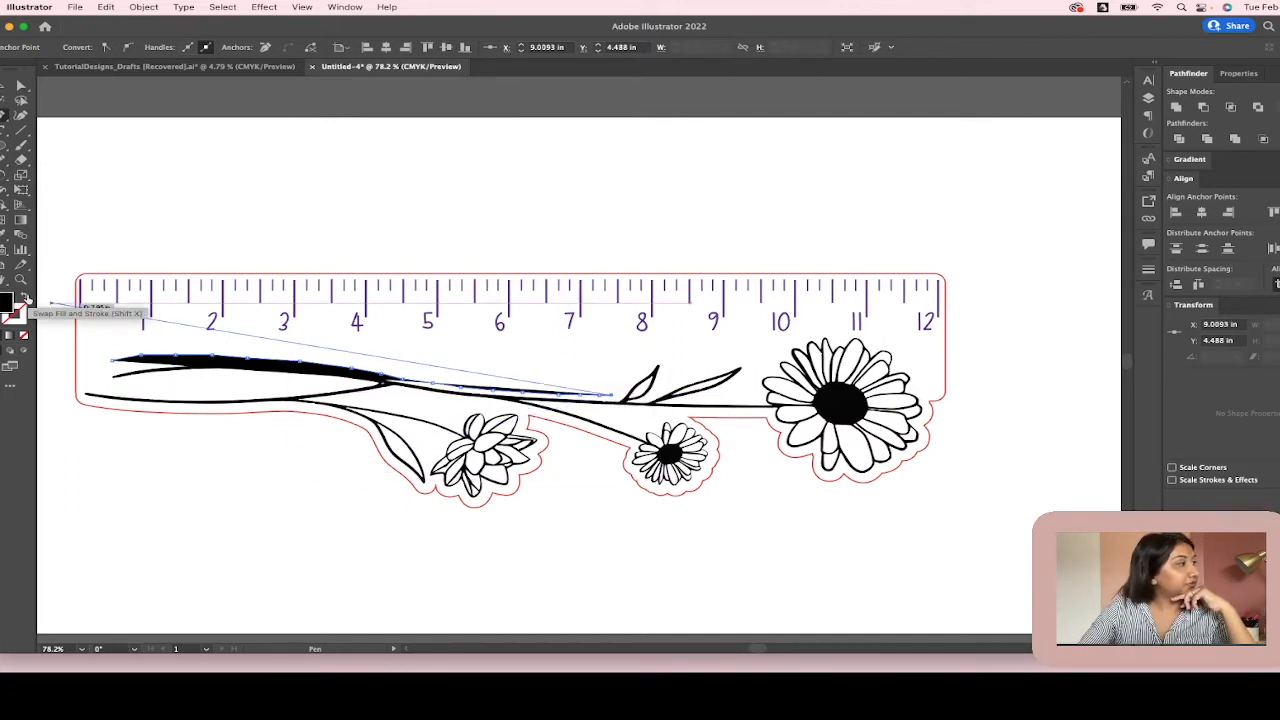
Swap the new path's fill and stroke so it has only a black outline, and nudge it slightly upward away from the stem
{"action": "left_click", "coordinate": [24, 299]}
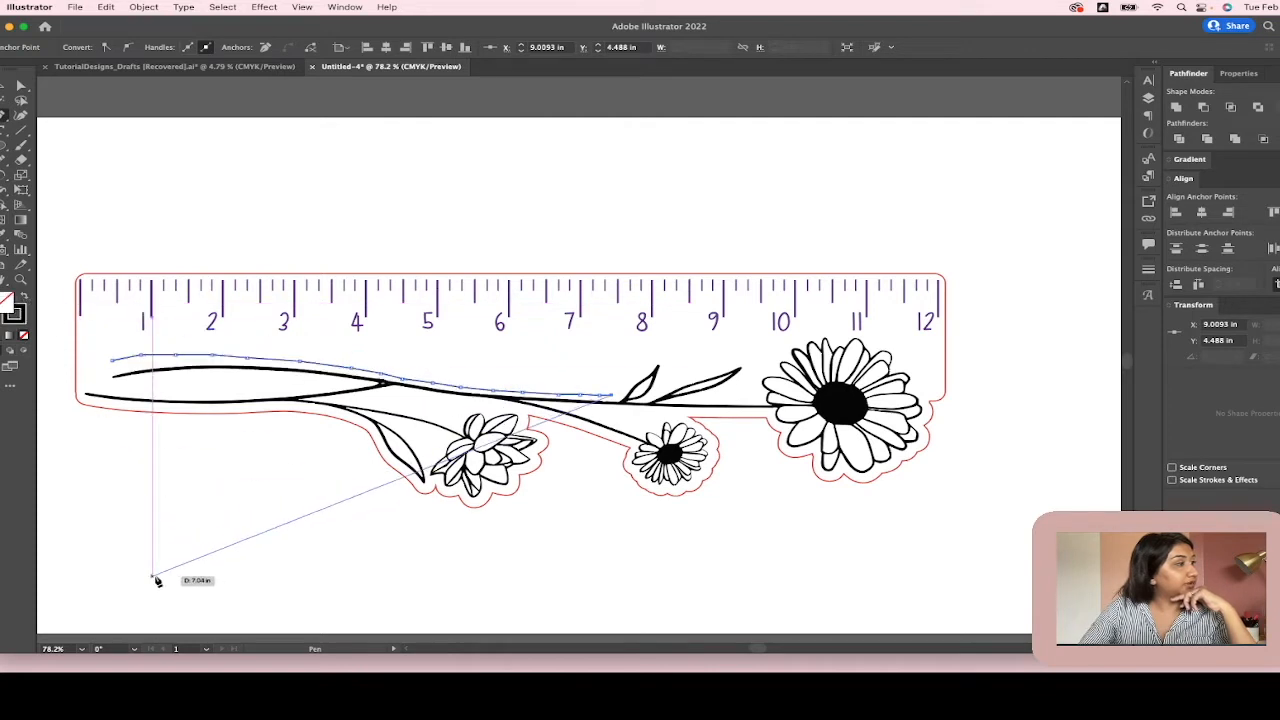
{"action": "key", "text": "v"}
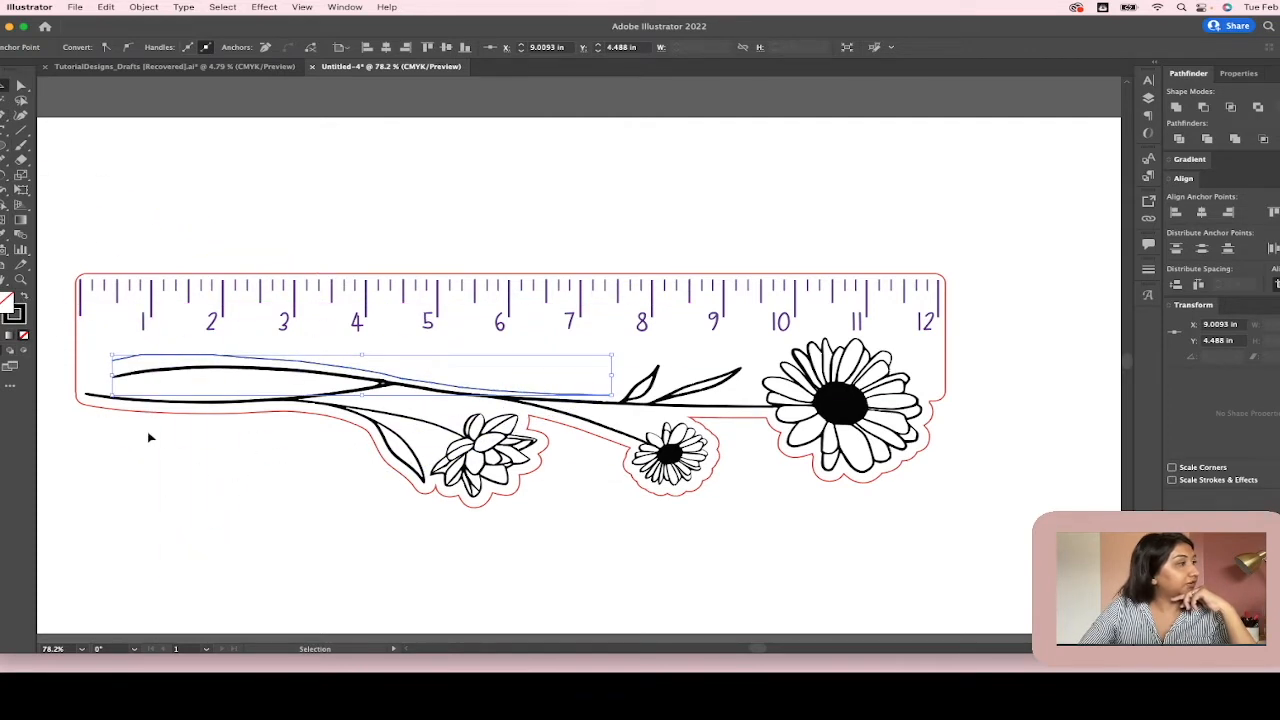
{"action": "left_click_drag", "start_coordinate": [210, 363], "coordinate": [216, 351]}
{"action": "left_click_drag", "start_coordinate": [588, 391], "coordinate": [589, 396]}
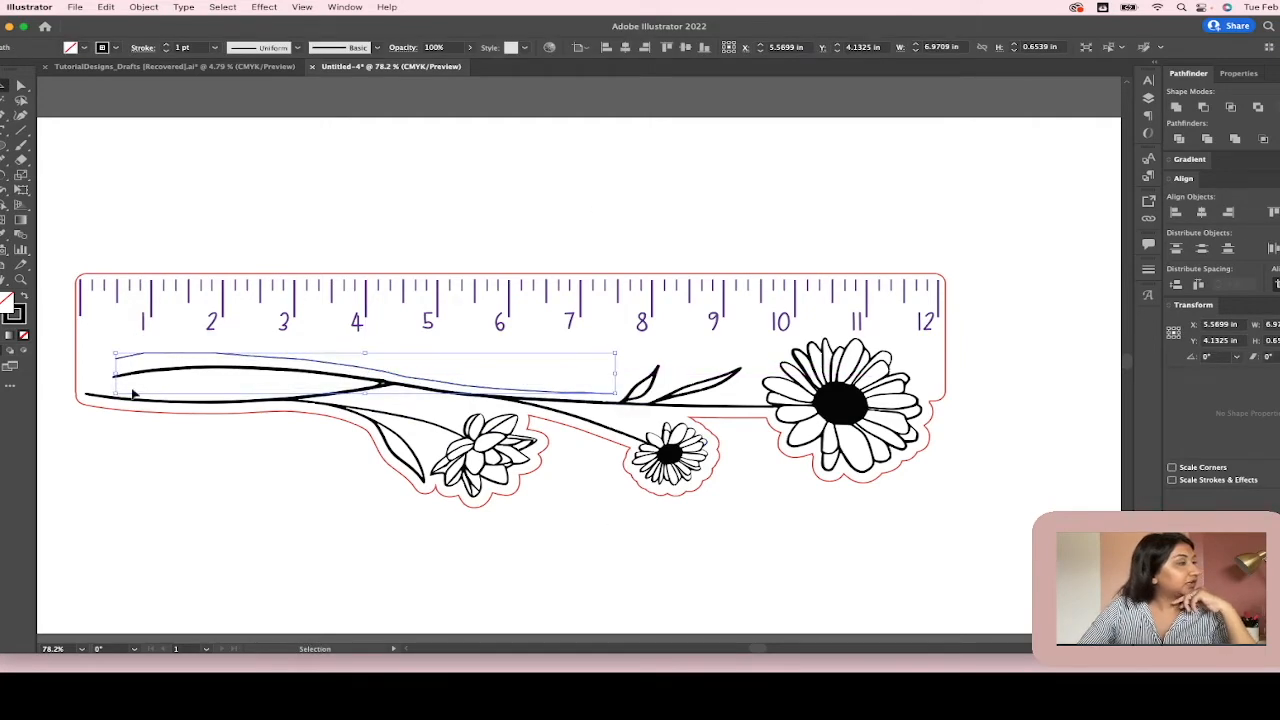
Smooth the path above the stem along its length with the Smooth tool to even out its angular segments
{"action": "scroll", "coordinate": [300, 363], "scroll_direction": "up", "scroll_amount": 5}
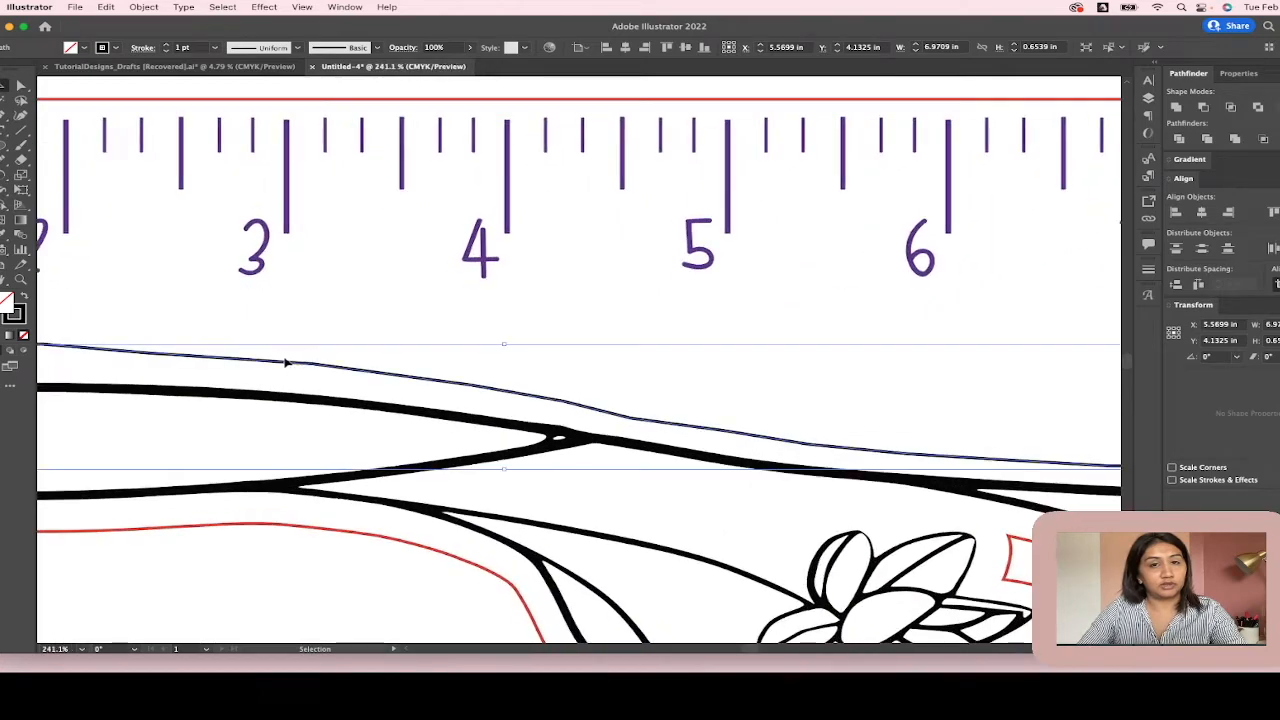
{"action": "scroll", "coordinate": [163, 340], "scroll_direction": "down", "scroll_amount": 5}
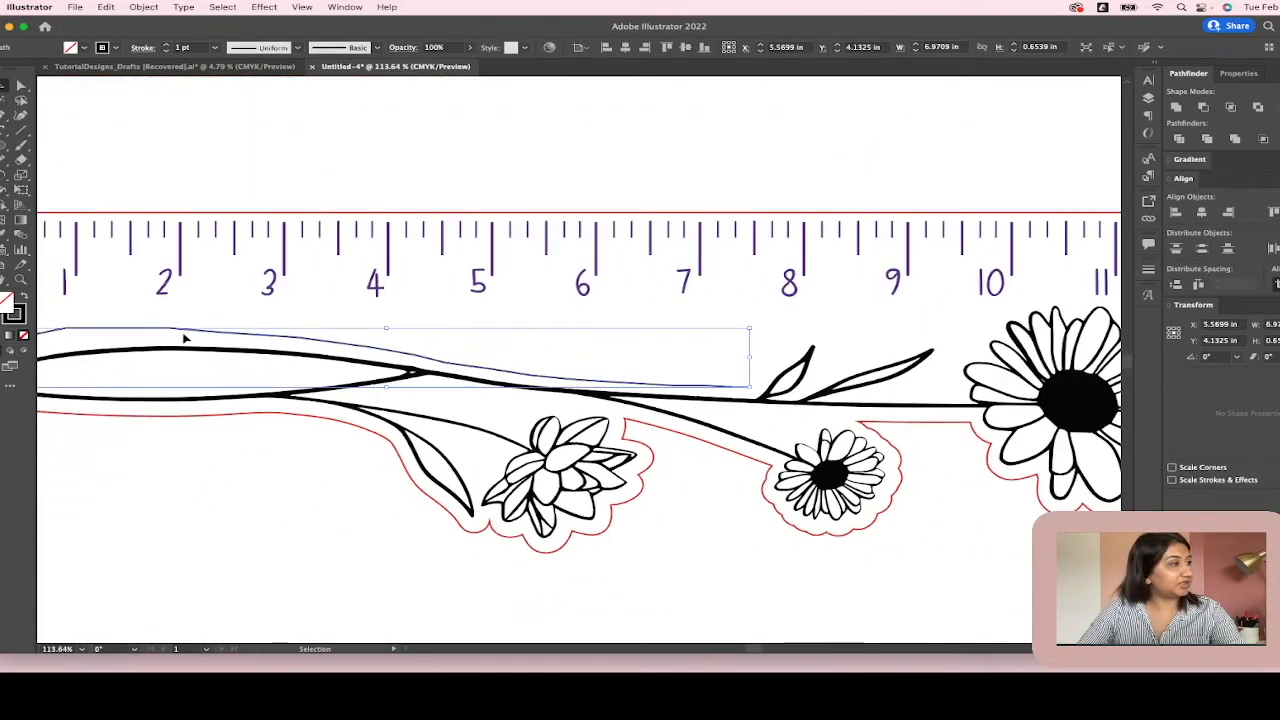
{"action": "scroll", "coordinate": [186, 338], "scroll_direction": "left", "scroll_amount": 1}
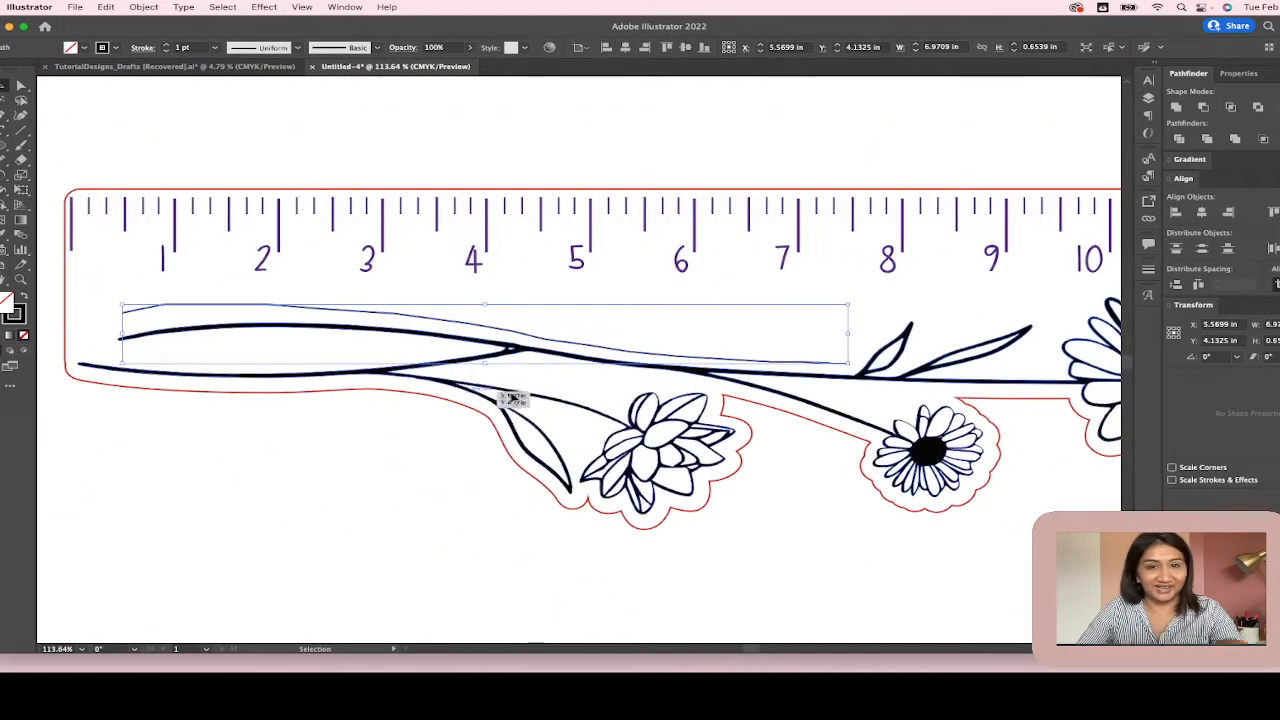
{"action": "left_click", "coordinate": [6, 166]}
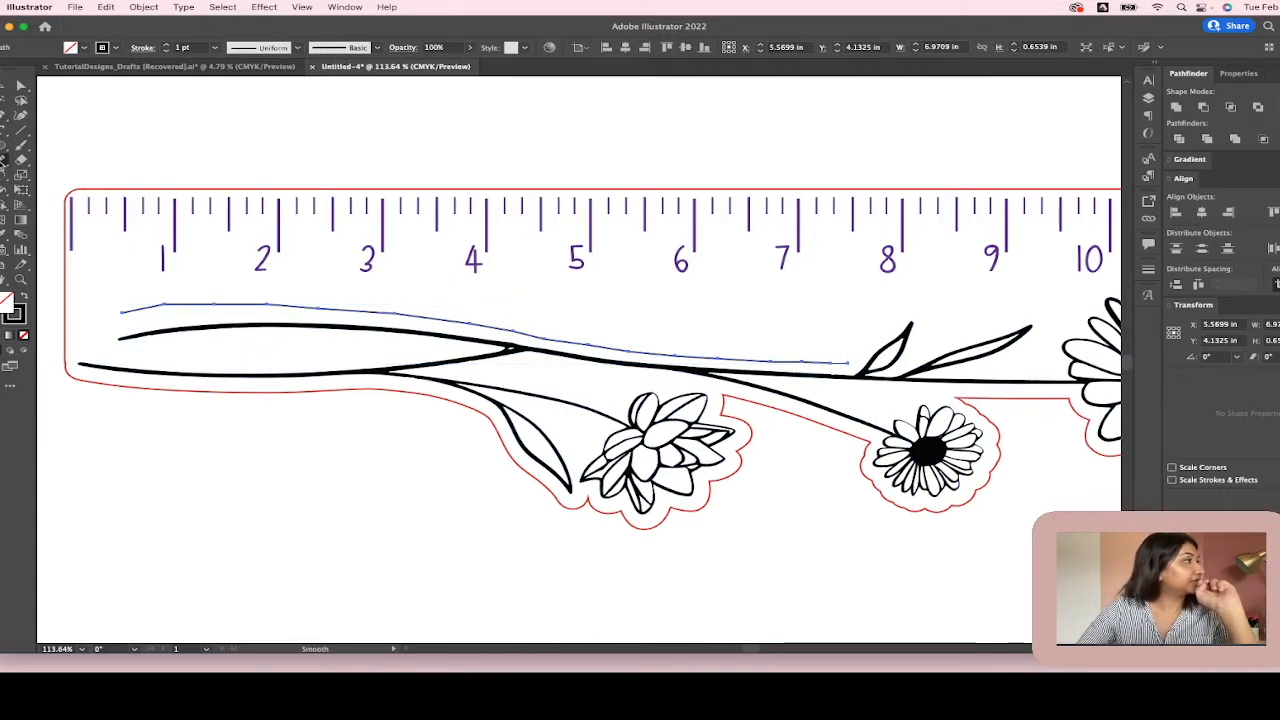
{"action": "mouse_move", "coordinate": [123, 312]}
{"action": "left_mouse_down"}
{"action": "mouse_move", "coordinate": [250, 300]}
{"action": "mouse_move", "coordinate": [225, 297]}
{"action": "mouse_move", "coordinate": [515, 325]}
{"action": "mouse_move", "coordinate": [453, 321]}
{"action": "mouse_move", "coordinate": [706, 363]}
{"action": "mouse_move", "coordinate": [839, 360]}
{"action": "left_mouse_up"}
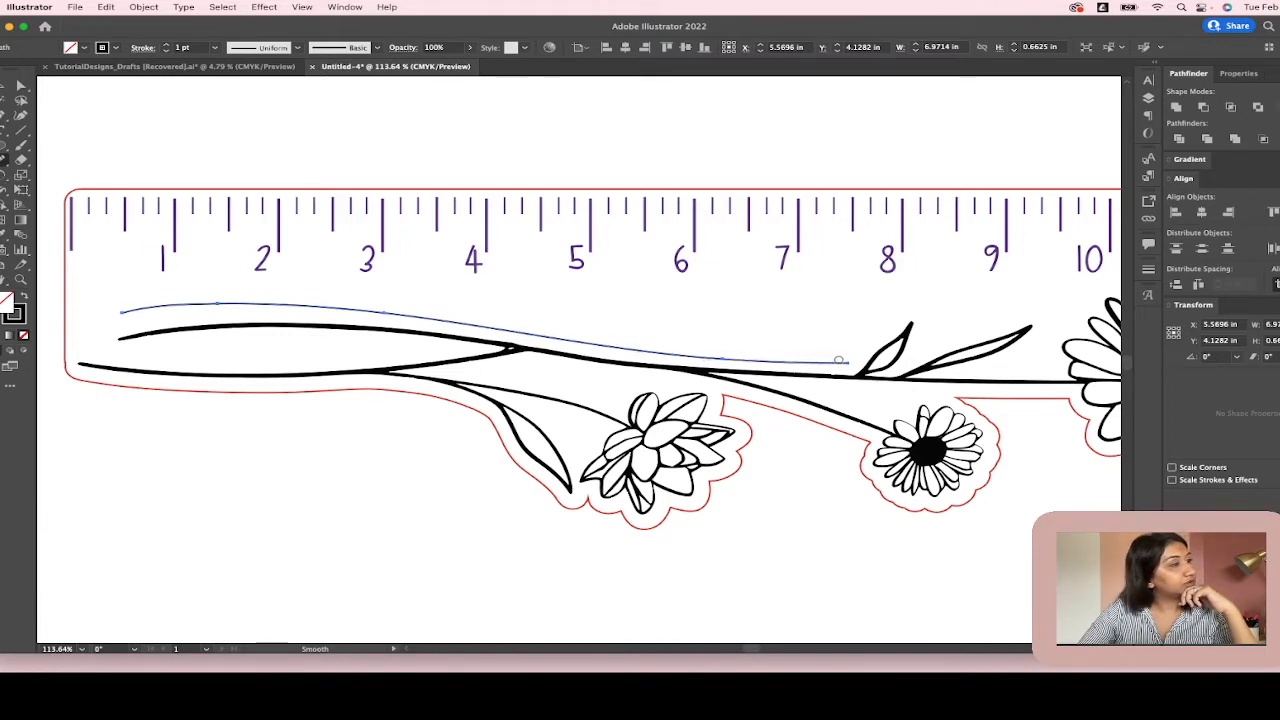
{"action": "left_click_drag", "start_coordinate": [627, 348], "coordinate": [325, 284]}
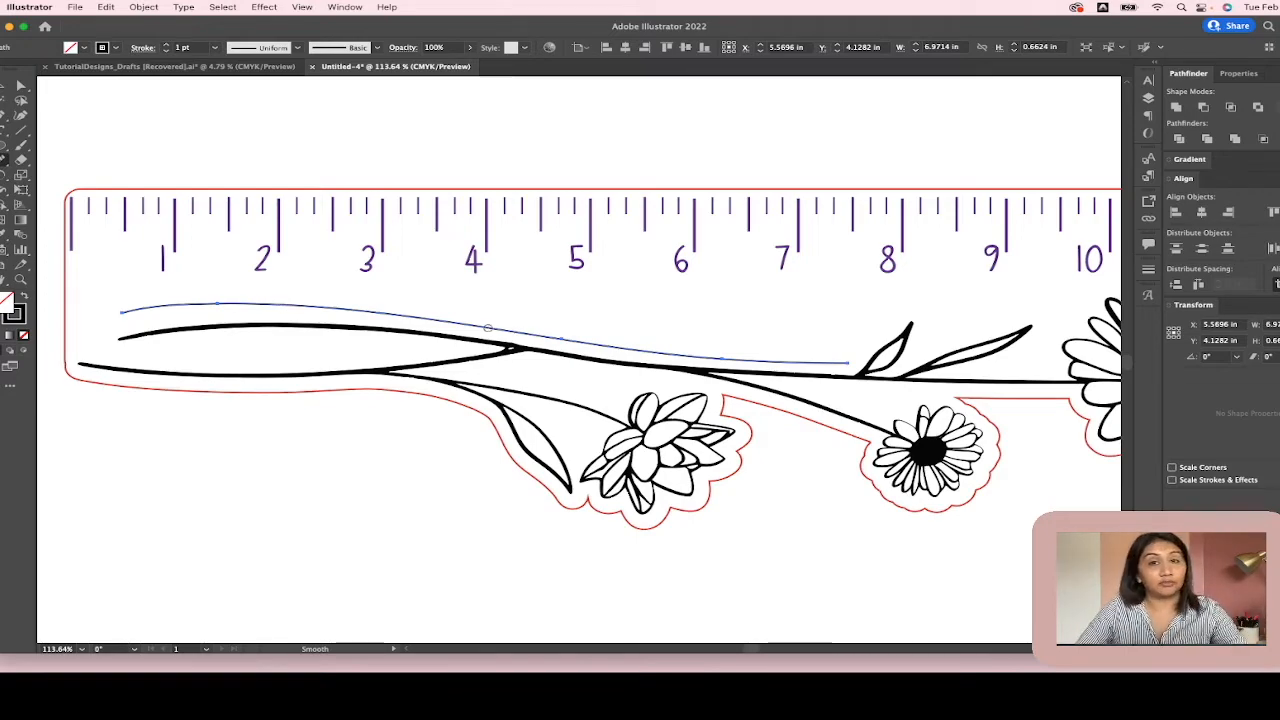
{"action": "scroll", "coordinate": [486, 327], "scroll_direction": "up", "scroll_amount": 4}
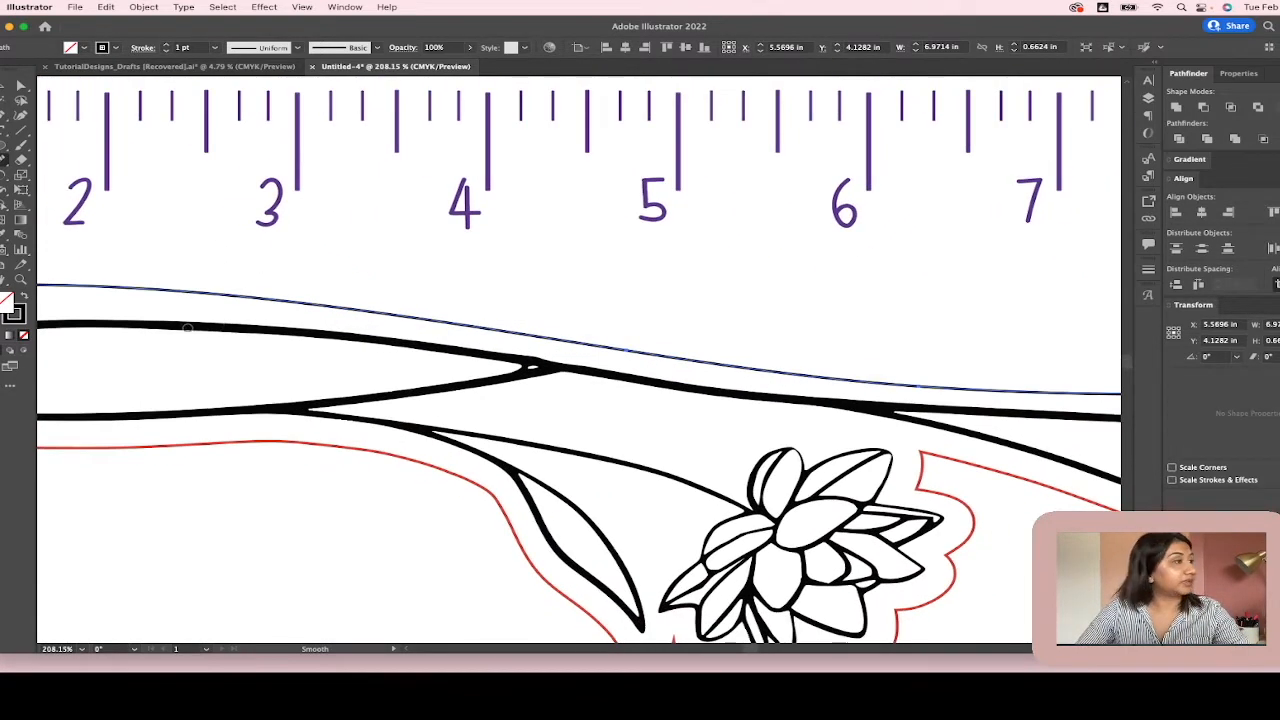
{"action": "scroll", "coordinate": [187, 328], "scroll_direction": "down", "scroll_amount": 4}
{"action": "scroll", "coordinate": [93, 307], "scroll_direction": "left", "scroll_amount": 3}
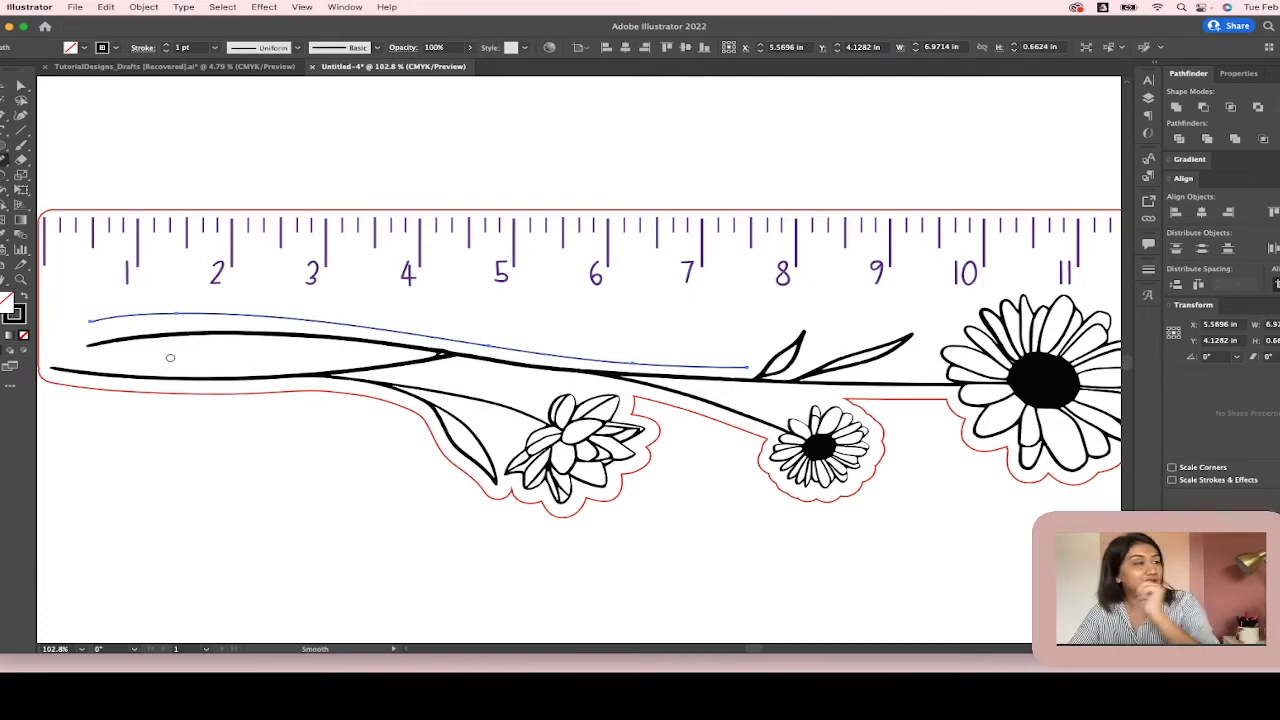
{"action": "mouse_move", "coordinate": [89, 324]}
{"action": "left_mouse_down"}
{"action": "mouse_move", "coordinate": [277, 312]}
{"action": "mouse_move", "coordinate": [578, 364]}
{"action": "left_mouse_up"}
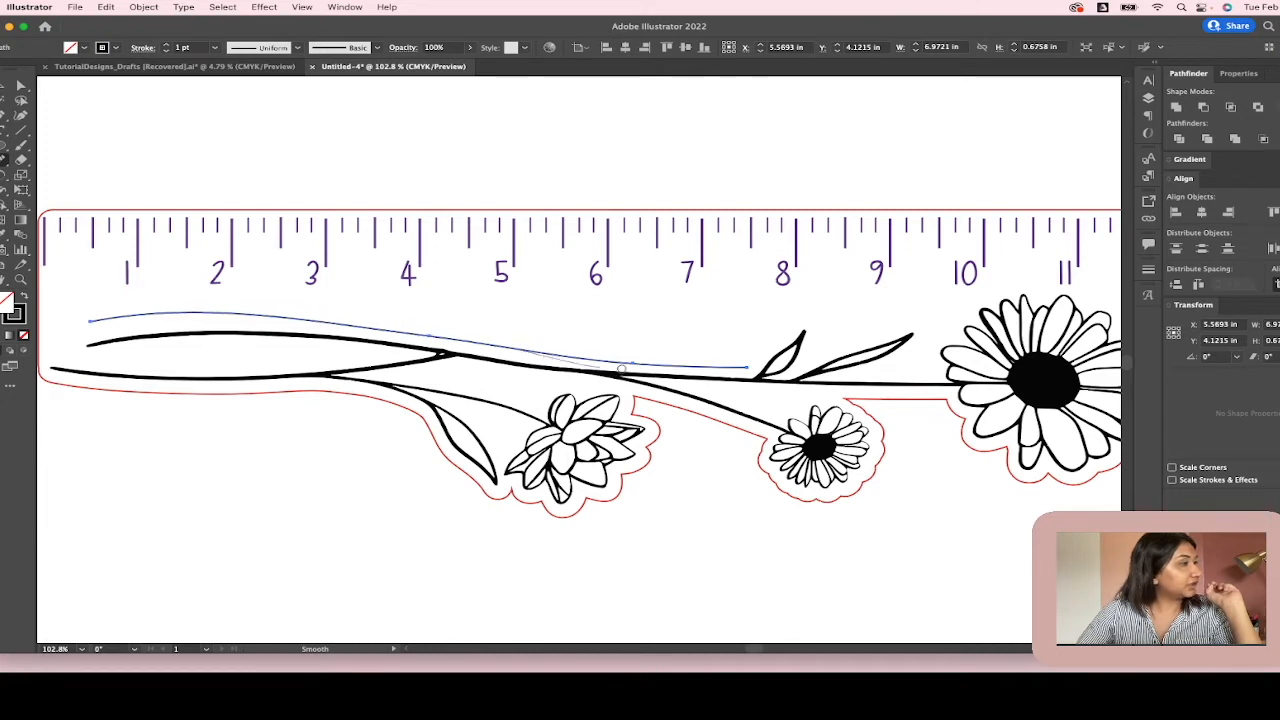
Reshape the curved path by adjusting its anchor point and handle near the 6-inch mark with Direct Selection, then deselect it
{"action": "key", "text": "a"}
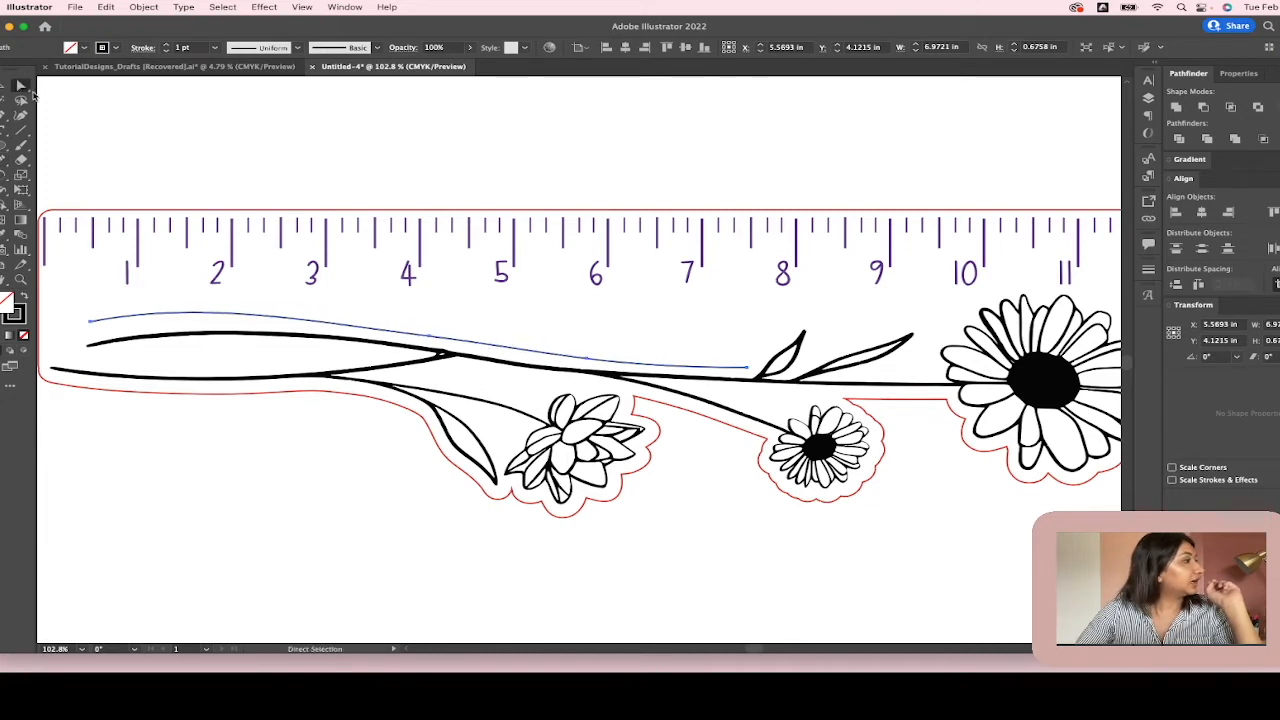
{"action": "scroll", "coordinate": [590, 354], "scroll_direction": "up", "scroll_amount": 3}
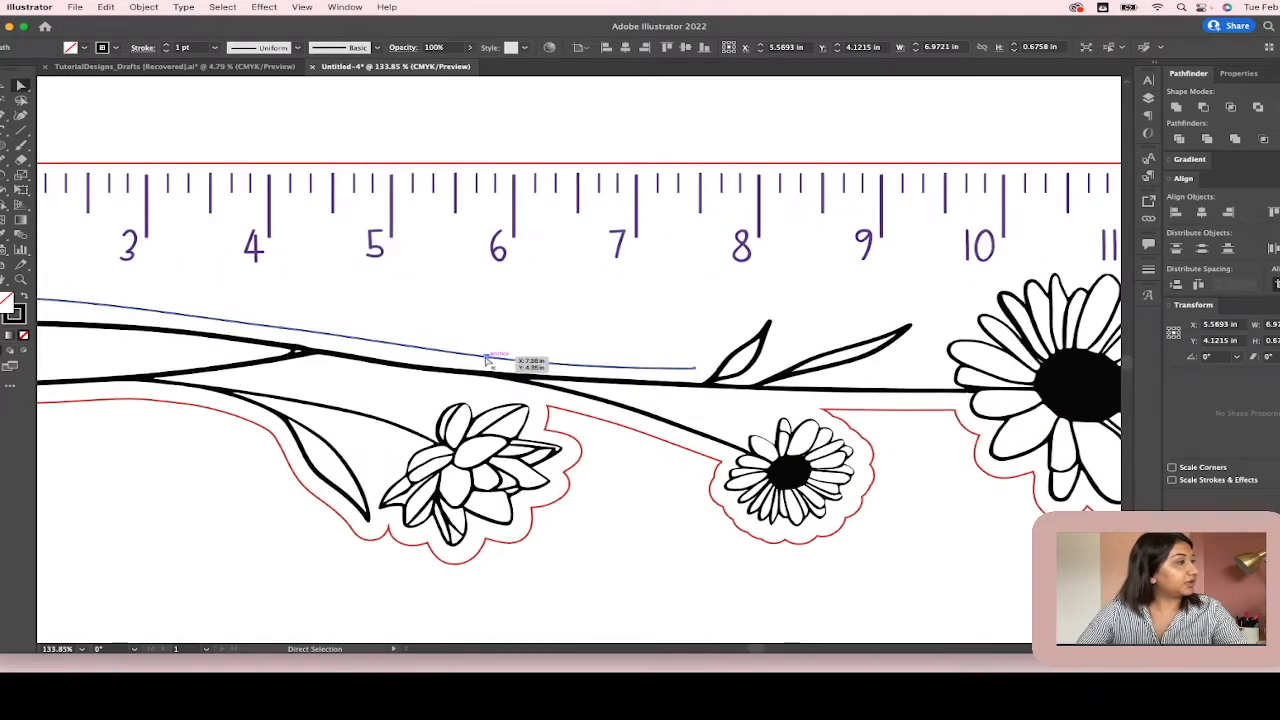
{"action": "left_click", "coordinate": [487, 358]}
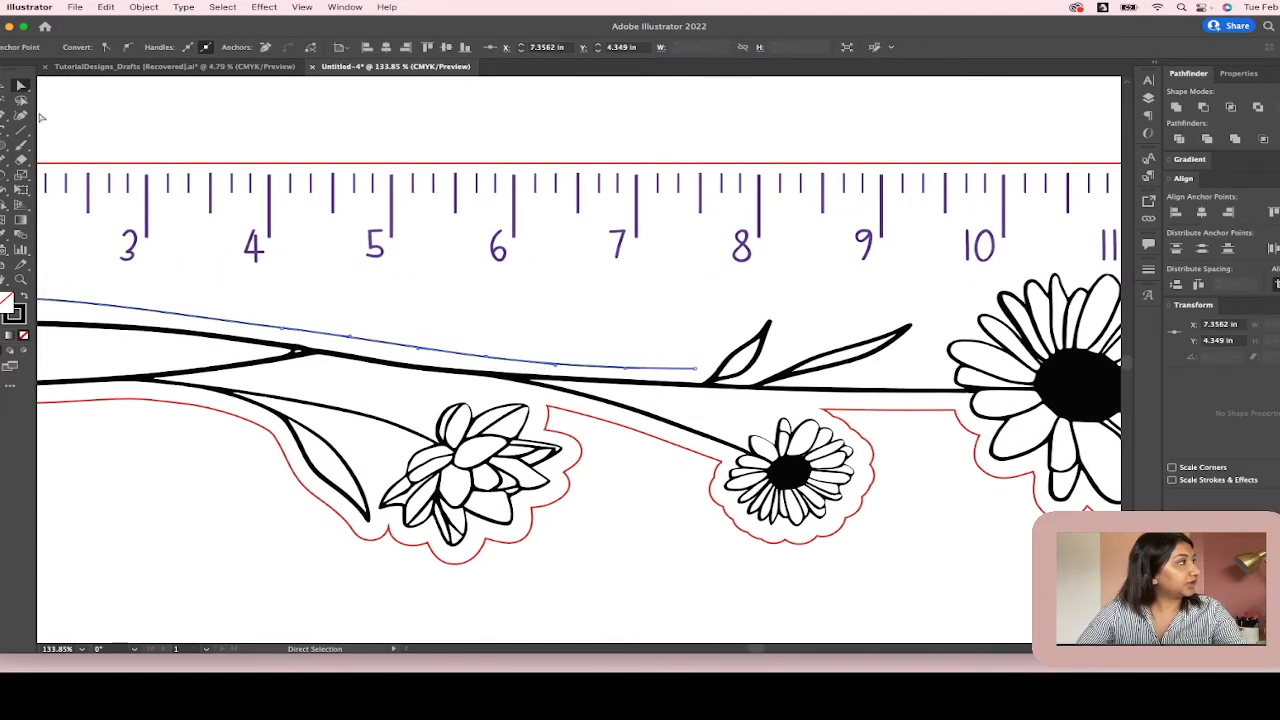
{"action": "left_click_drag", "start_coordinate": [487, 358], "coordinate": [403, 362]}
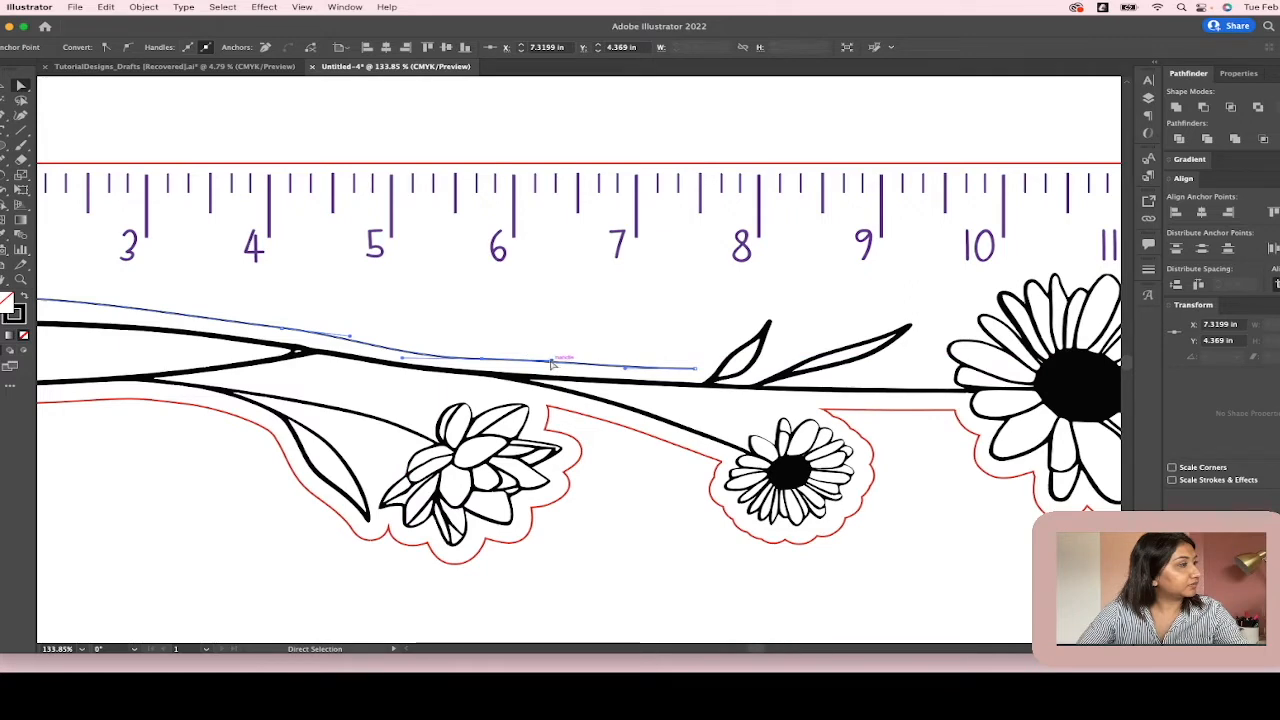
{"action": "left_click", "coordinate": [585, 329]}
{"action": "scroll", "coordinate": [598, 485], "scroll_direction": "down", "scroll_amount": 3}
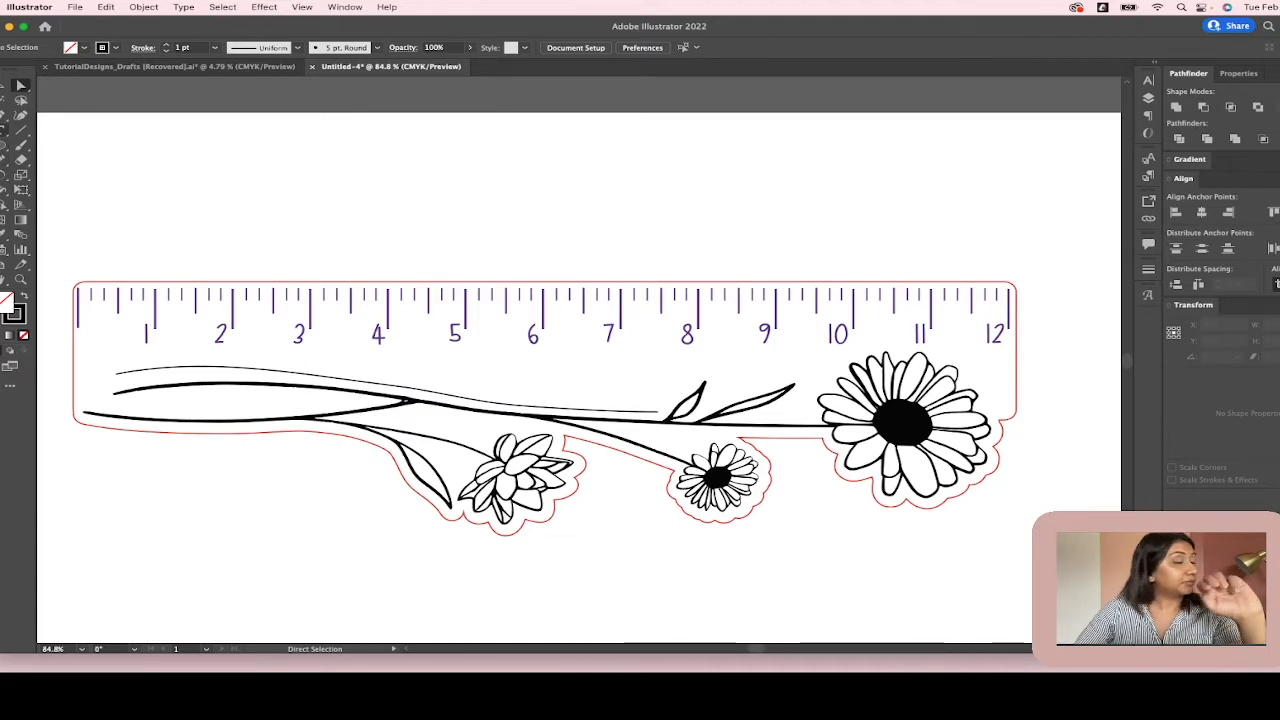
Turn the curved path above the stem into a text path with the Type on a Path tool, starting near its beginning
{"action": "left_click", "coordinate": [4, 132]}
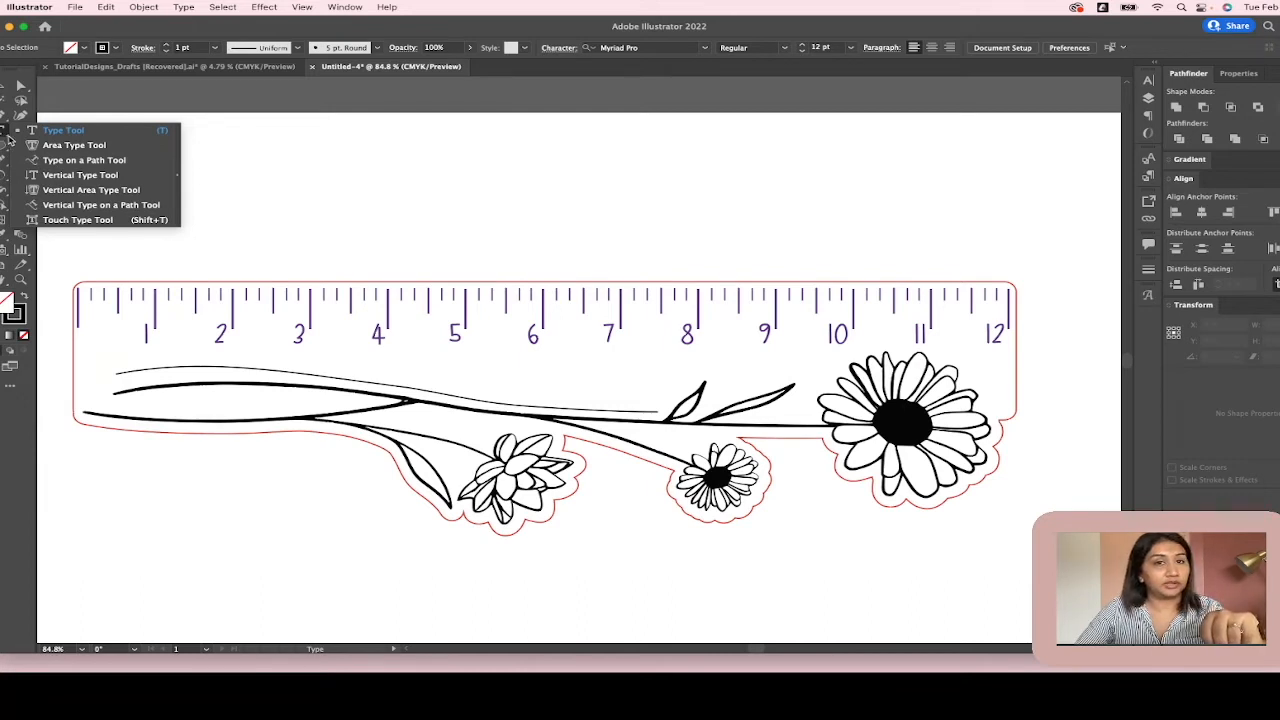
{"action": "left_click", "coordinate": [80, 161]}
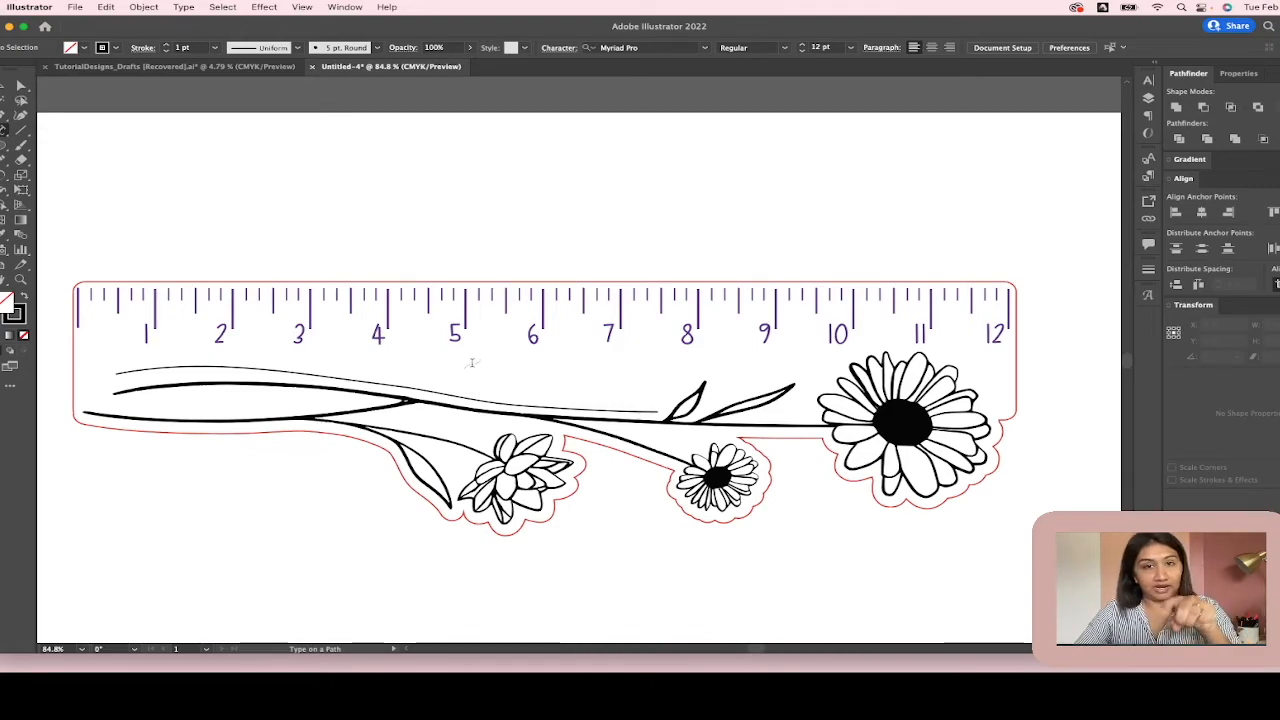
{"action": "scroll", "coordinate": [410, 322], "scroll_direction": "up", "scroll_amount": 3}
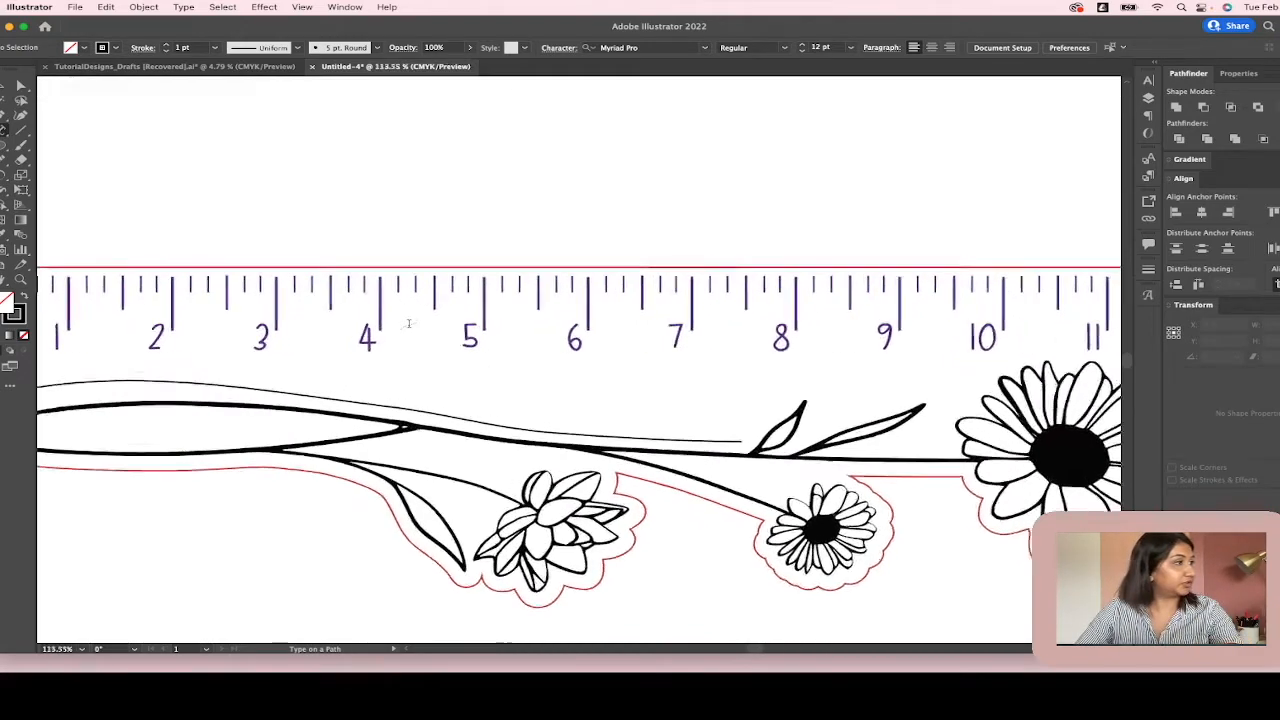
{"action": "scroll", "coordinate": [410, 322], "scroll_direction": "down", "scroll_amount": 4}
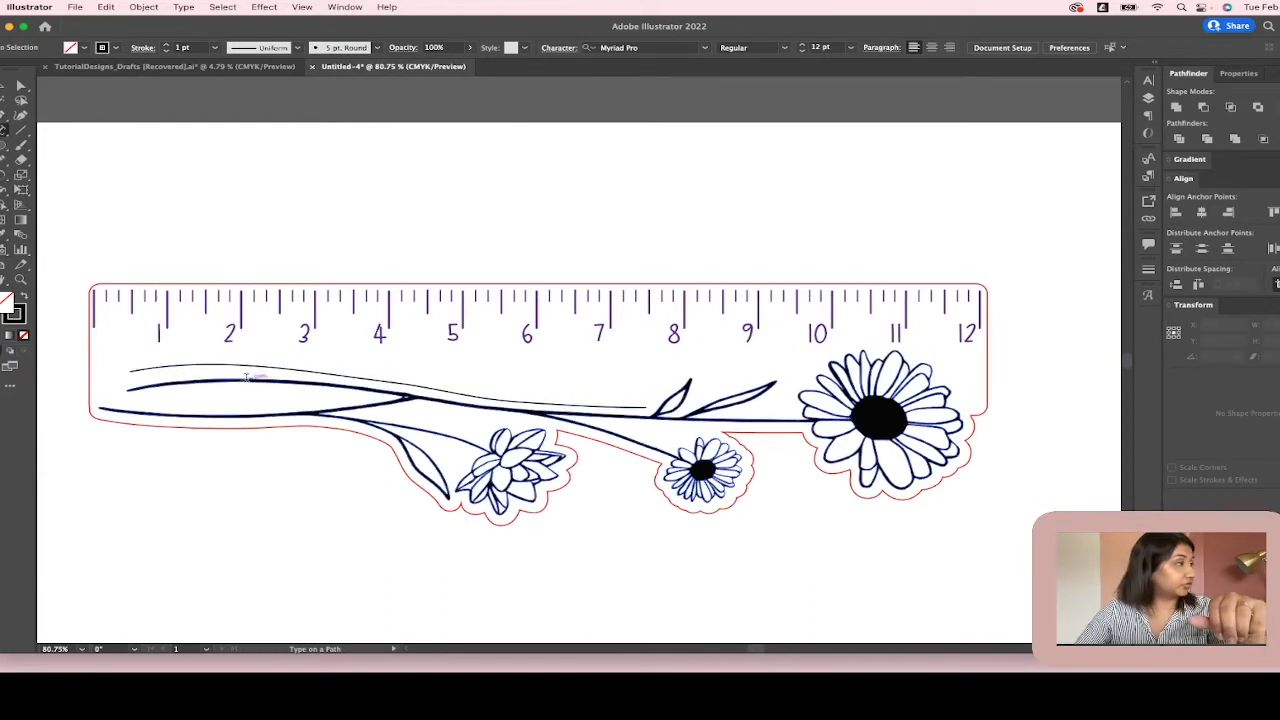
{"action": "left_click", "coordinate": [140, 368]}
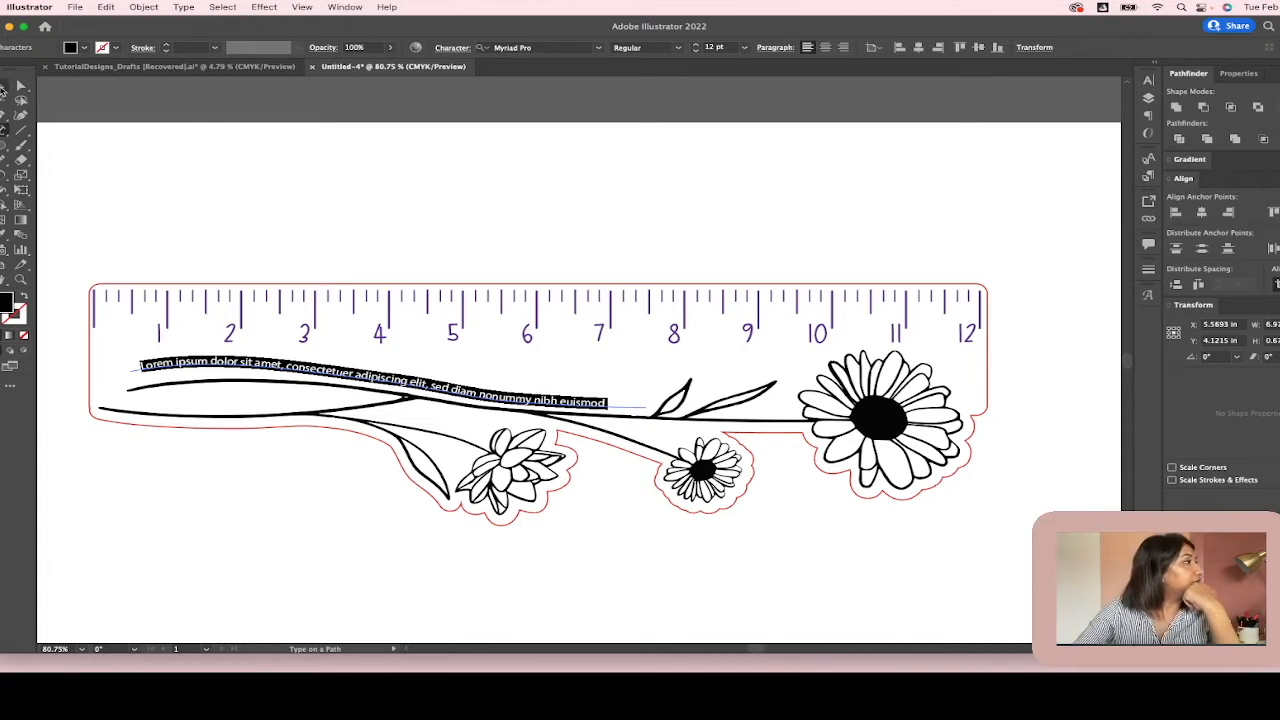
Replace the placeholder text on the path with "Mrs." and the teacher's surname in possessive form, followed by "Ruler. Please Return!"
{"action": "left_click", "coordinate": [4, 86]}
{"action": "double_click", "coordinate": [150, 366]}
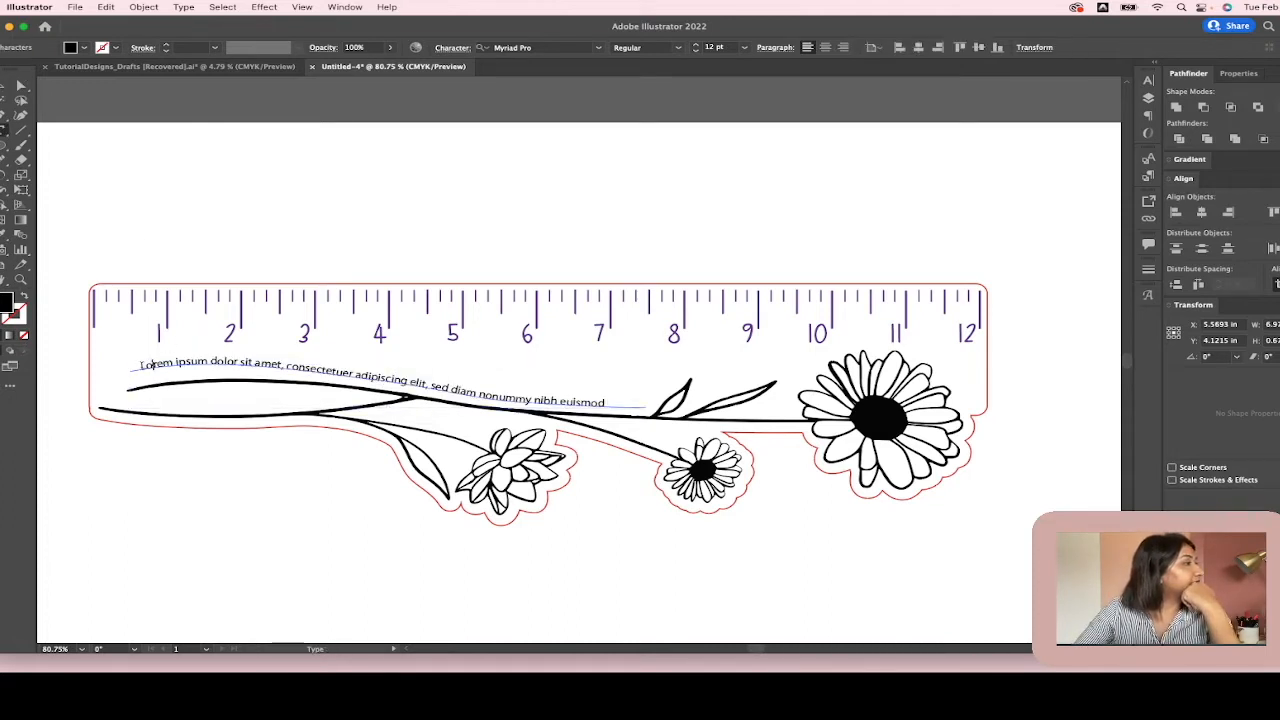
{"action": "left_click_drag", "start_coordinate": [140, 366], "coordinate": [652, 445]}
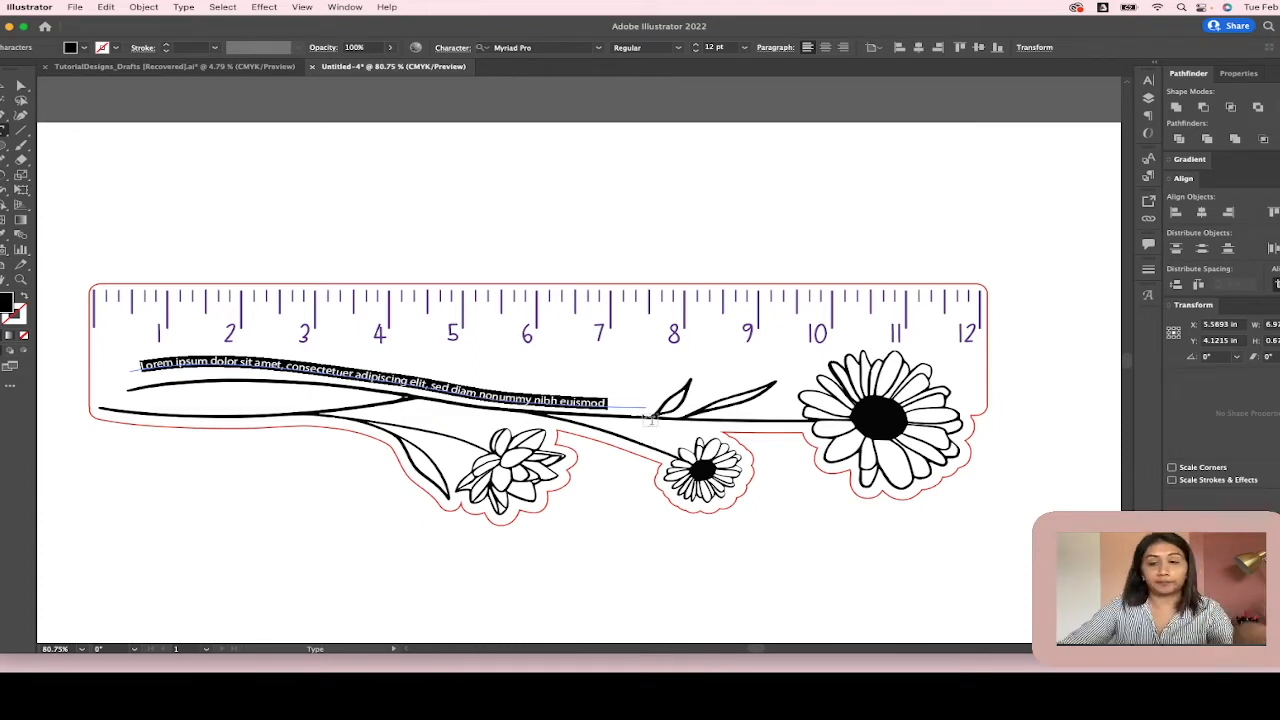
{"action": "key", "text": "BackSpace"}
{"action": "type", "text": "M"}
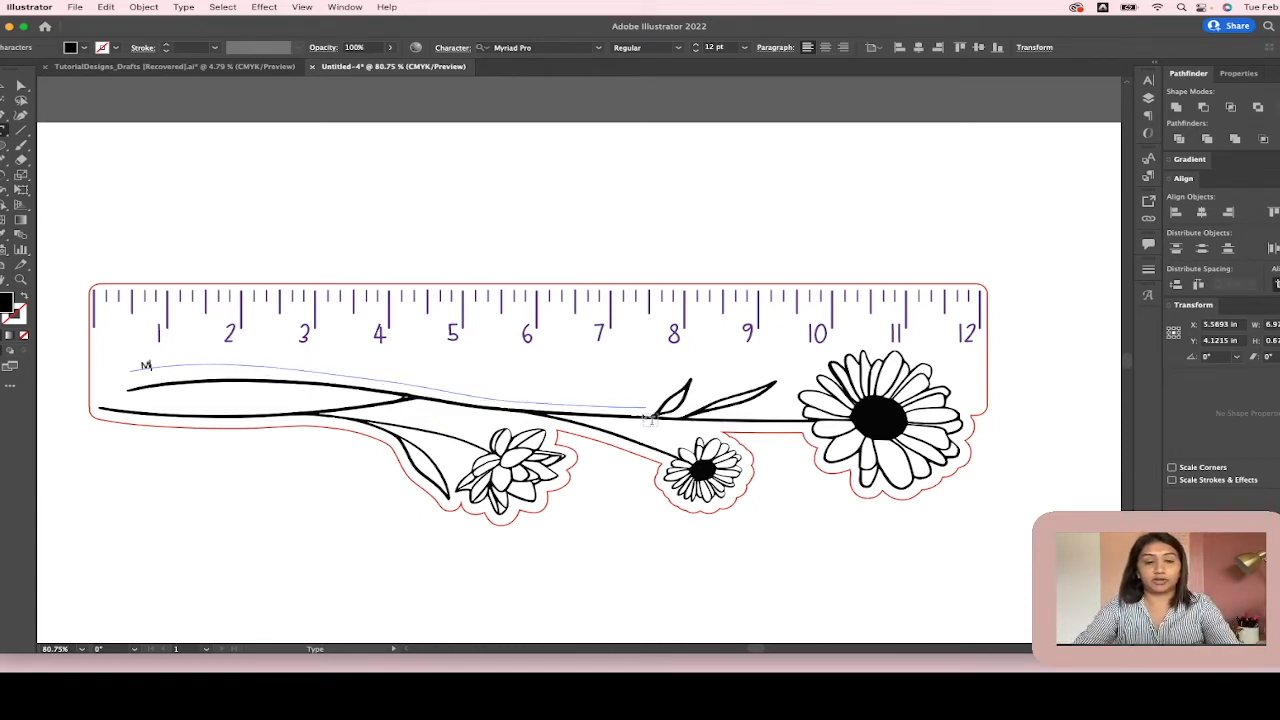
{"action": "type", "text": "rs. Ahmad's Ruler, Please re"}
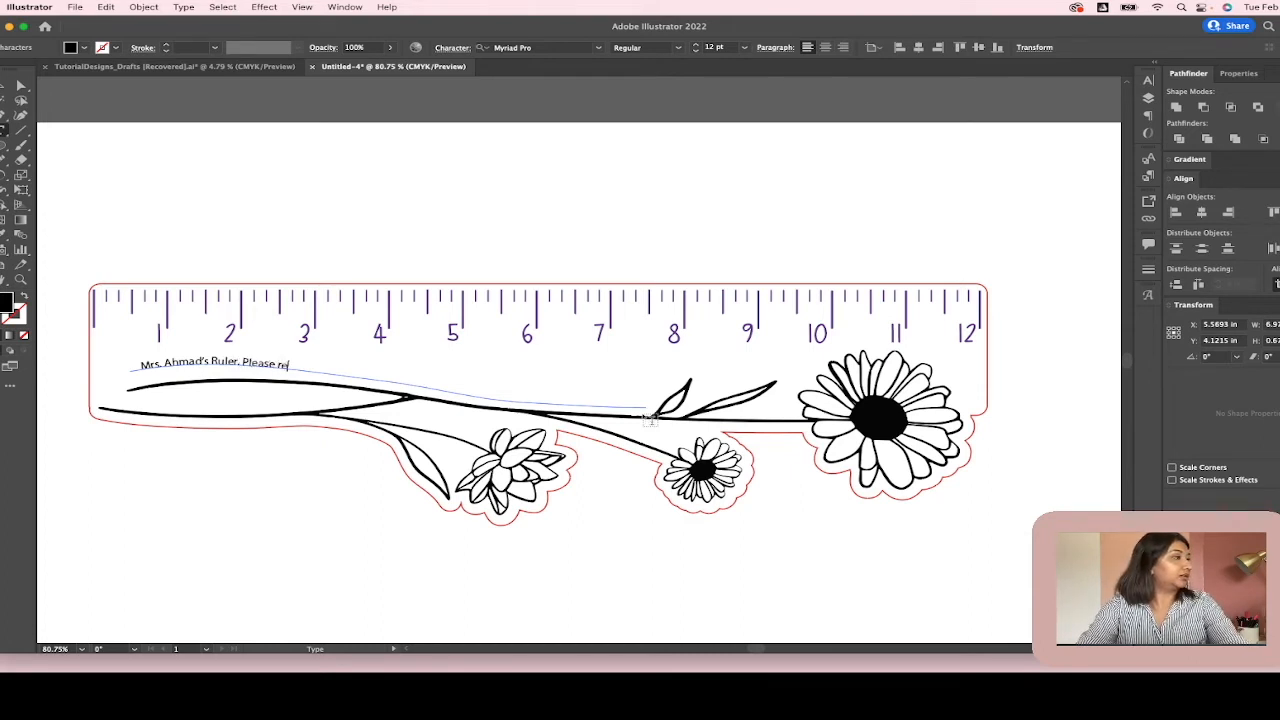
{"action": "type", "text": "Re"}
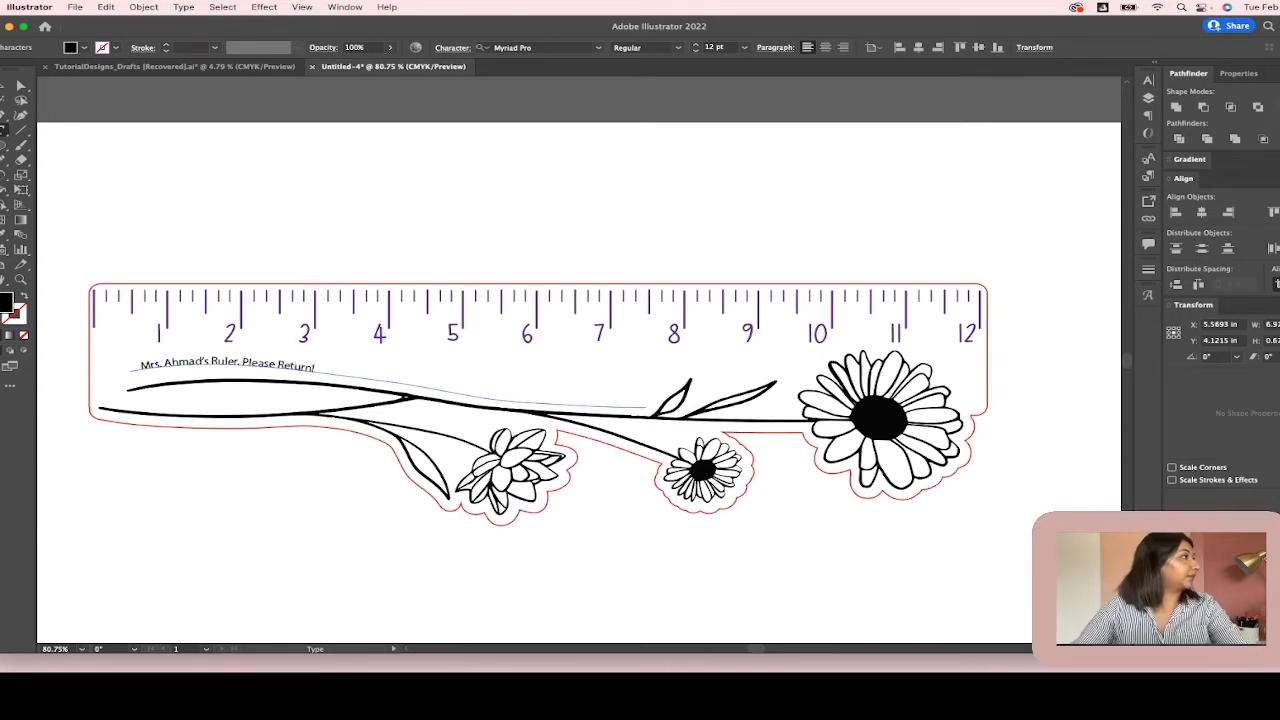
{"action": "key", "text": "Escape"}
{"action": "left_click", "coordinate": [320, 369]}
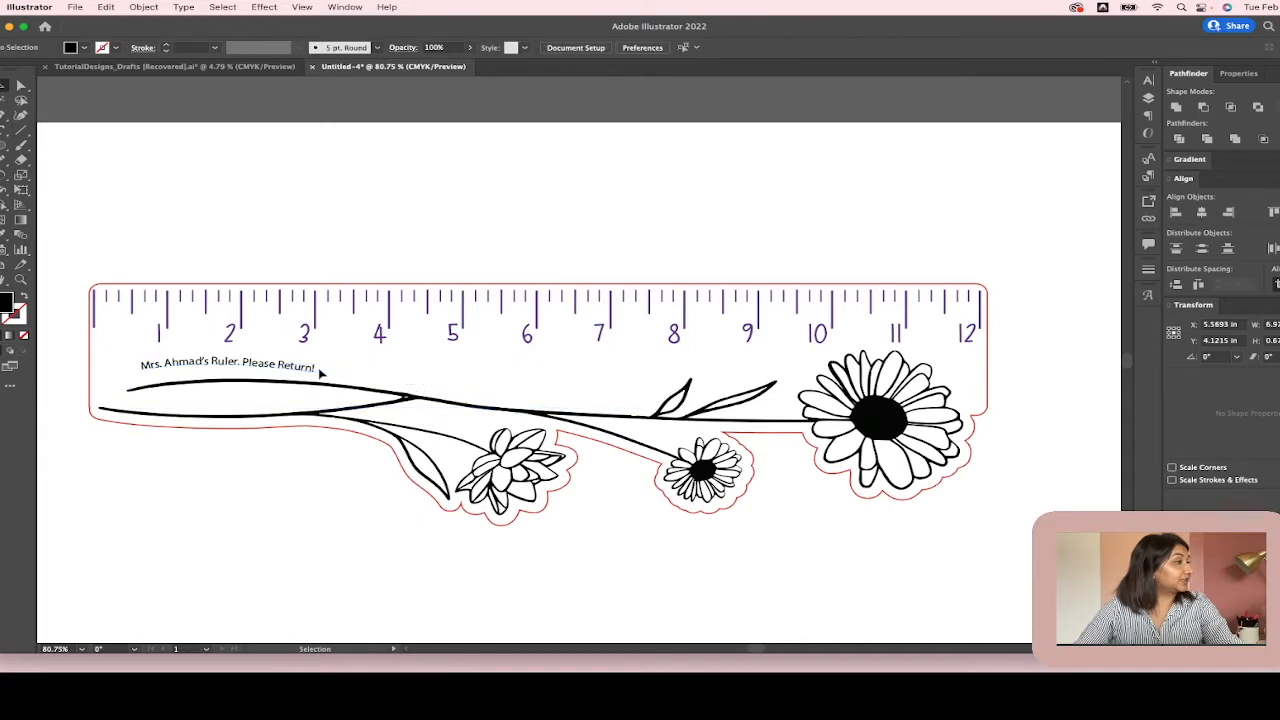
Change the font of all the text on the path to AnnetteBradford-Regular
{"action": "double_click", "coordinate": [318, 368]}
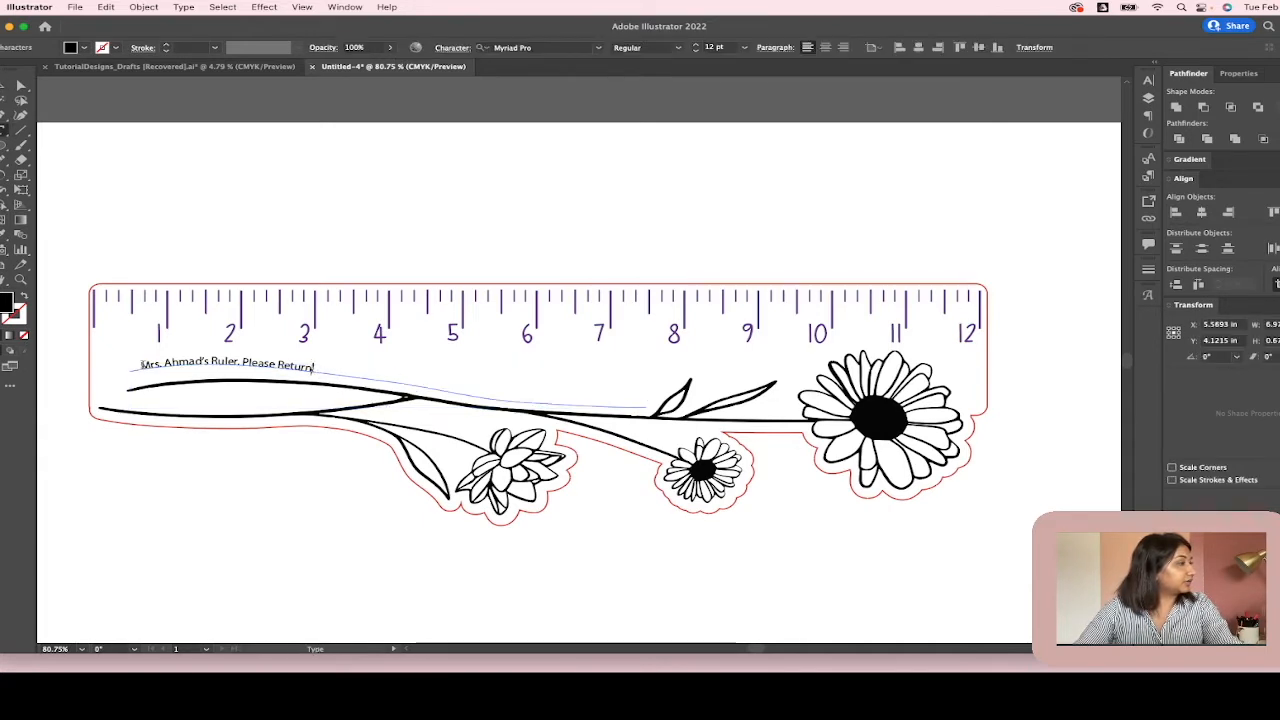
{"action": "left_click_drag", "start_coordinate": [141, 365], "coordinate": [339, 382]}
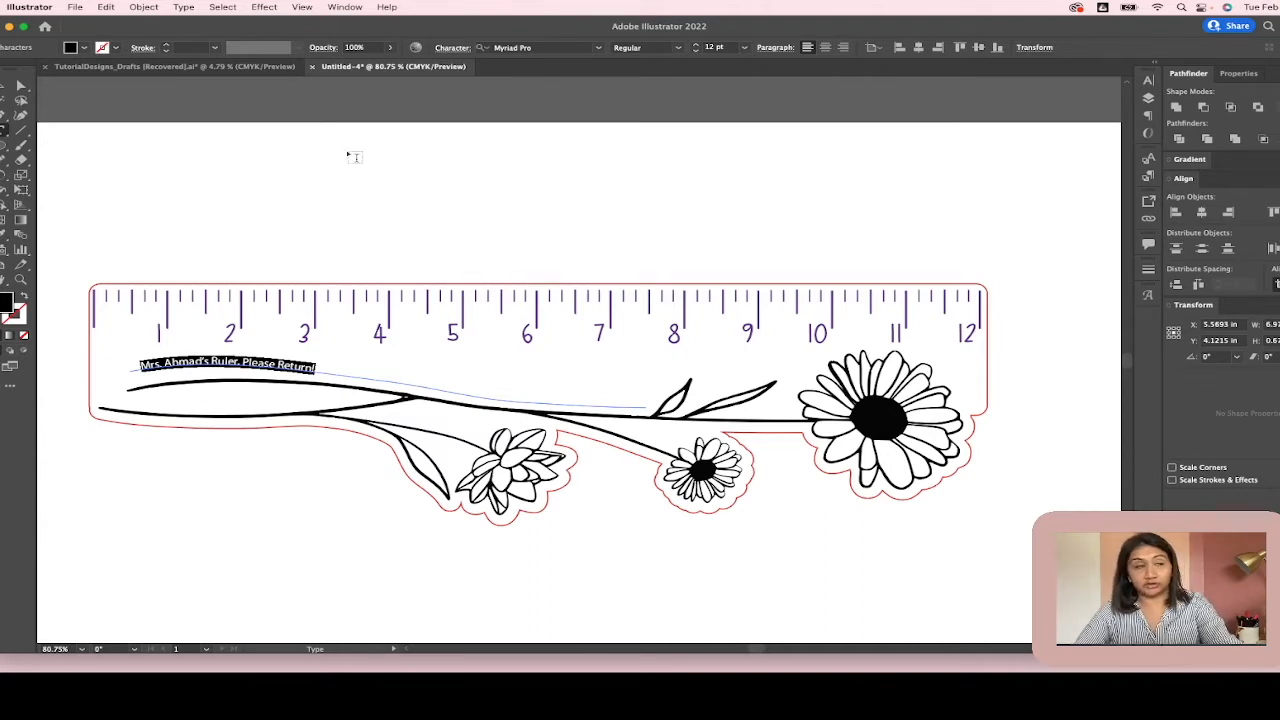
{"action": "left_click", "coordinate": [598, 47]}
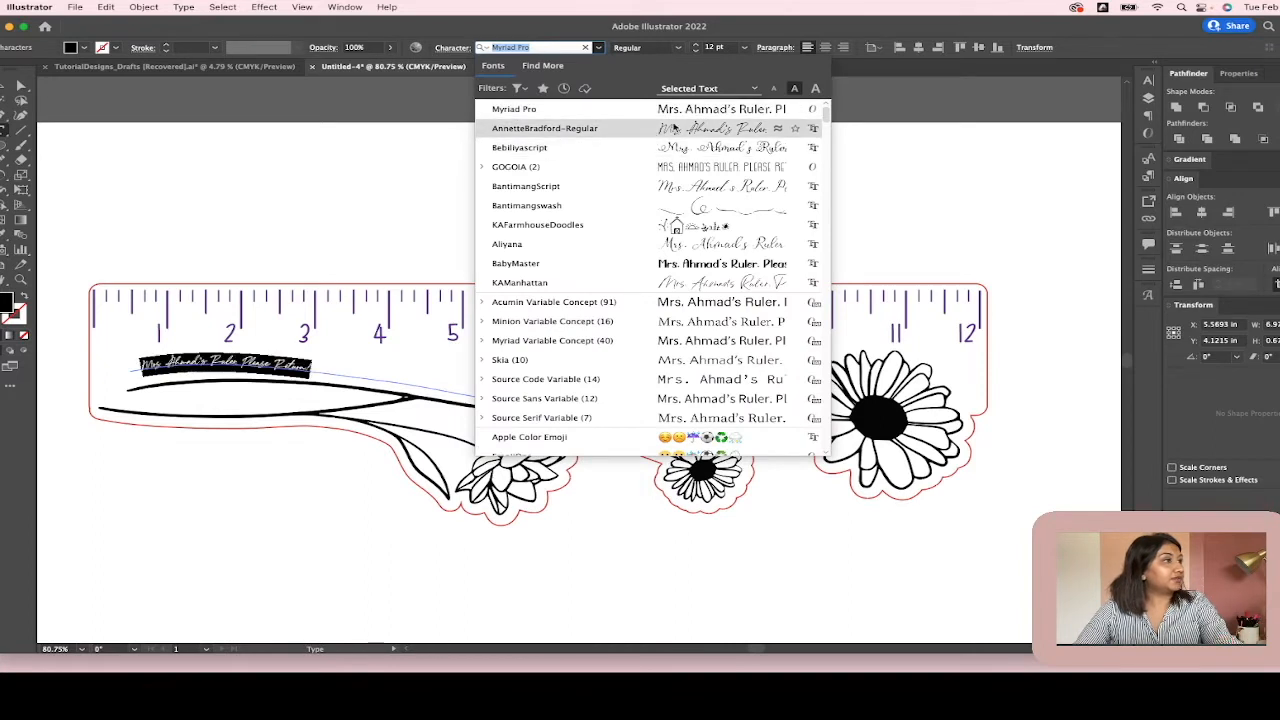
{"action": "left_click", "coordinate": [675, 127]}
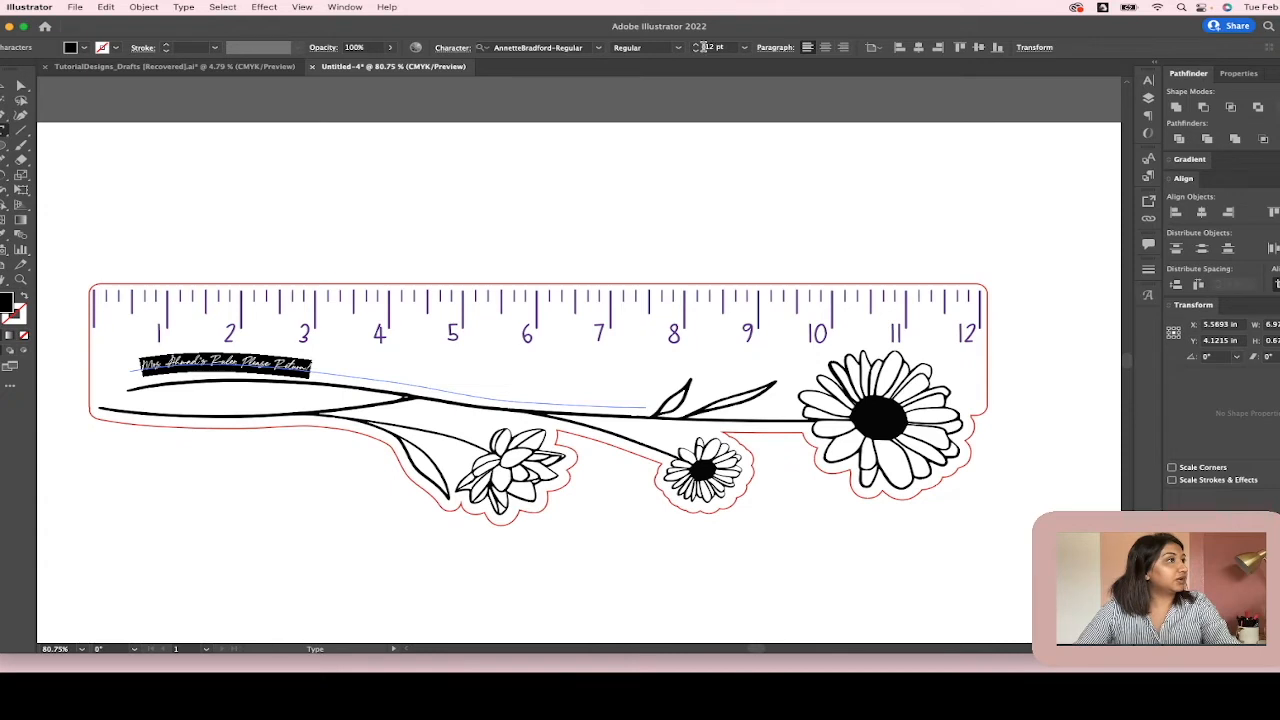
Set the path text's font size to 34 pt so the full sentence fits along the curve, and deselect it
{"action": "left_click", "coordinate": [452, 49]}
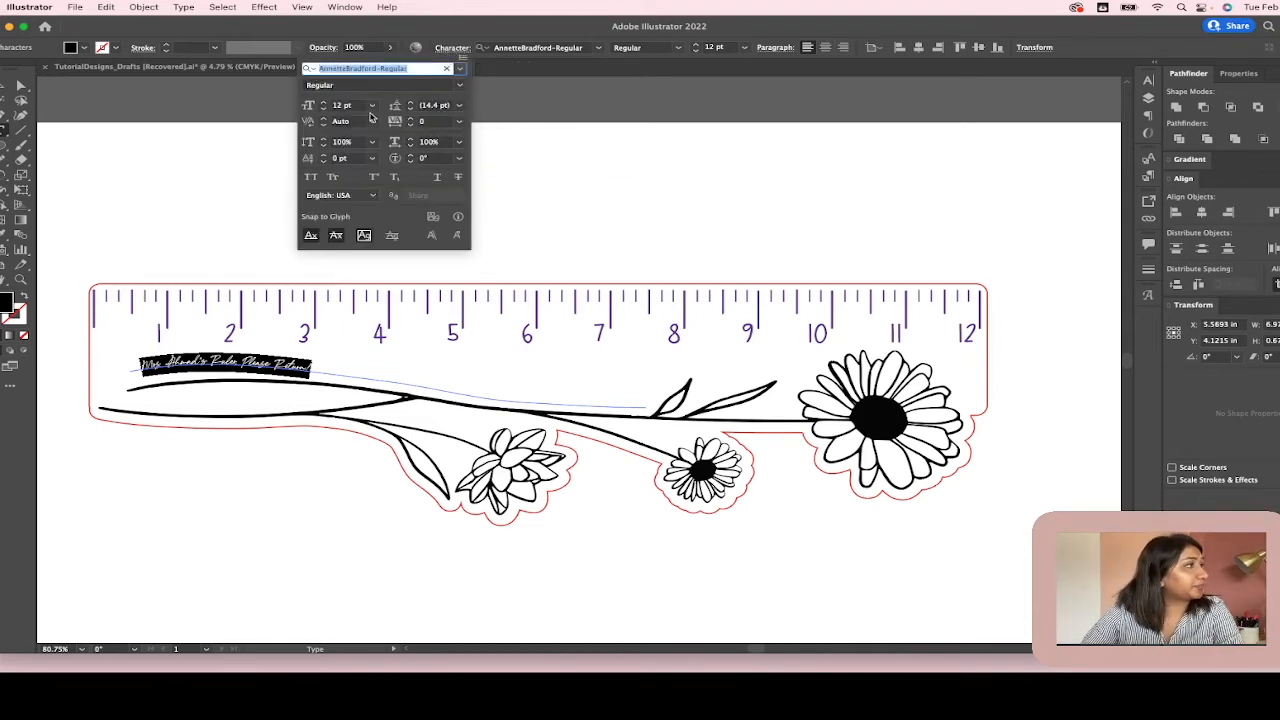
{"action": "left_click", "coordinate": [323, 104]}
{"action": "left_click", "coordinate": [323, 104]}
{"action": "left_click", "coordinate": [323, 104]}
{"action": "left_click", "coordinate": [323, 104]}
{"action": "left_click", "coordinate": [323, 104]}
{"action": "left_click", "coordinate": [323, 104]}
{"action": "left_click", "coordinate": [323, 104]}
{"action": "left_click", "coordinate": [323, 104]}
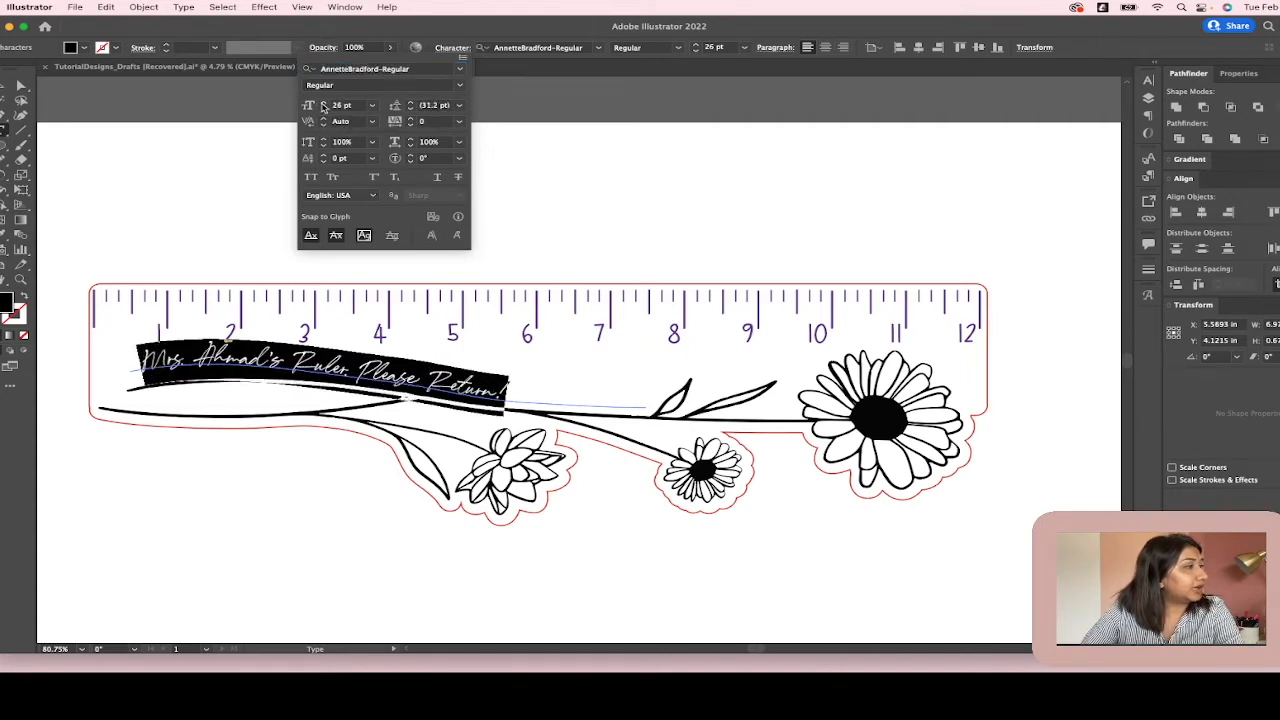
{"action": "left_click", "coordinate": [323, 104]}
{"action": "left_click", "coordinate": [323, 104]}
{"action": "left_click", "coordinate": [323, 104]}
{"action": "left_click", "coordinate": [323, 104]}
{"action": "left_click", "coordinate": [323, 104]}
{"action": "left_click", "coordinate": [323, 104]}
{"action": "left_click", "coordinate": [323, 104]}
{"action": "left_click", "coordinate": [323, 104]}
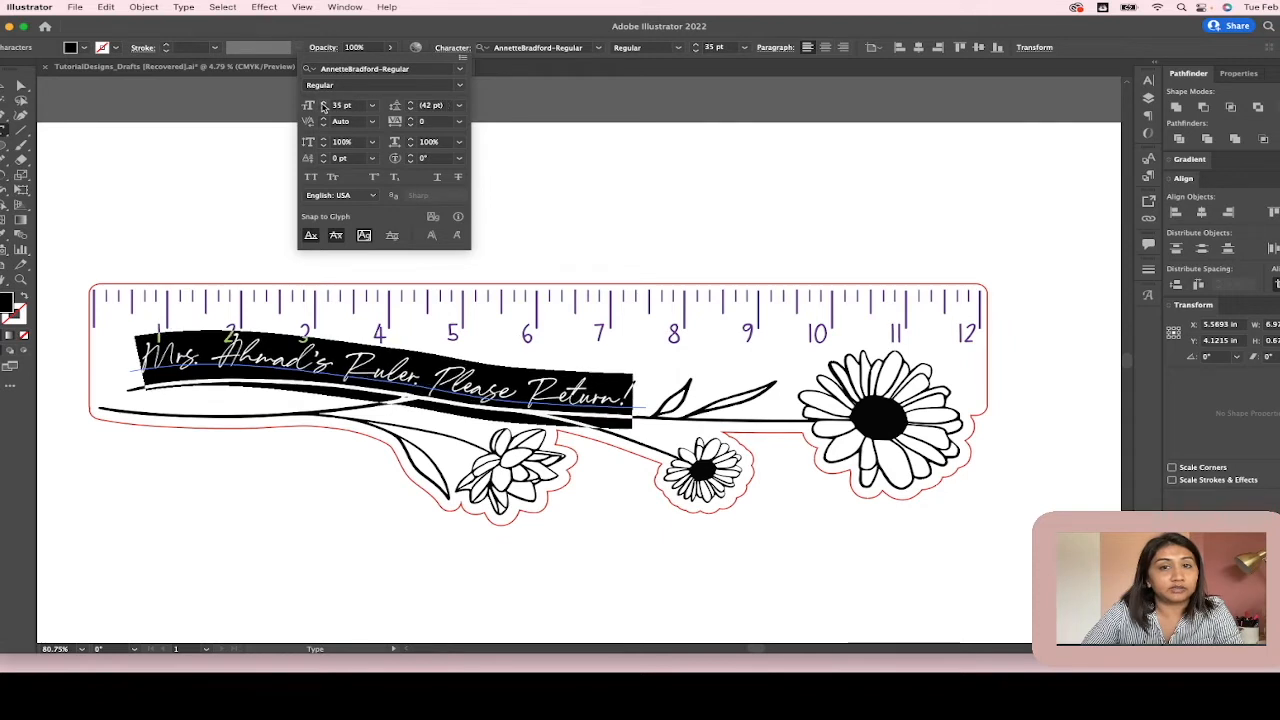
{"action": "left_click", "coordinate": [323, 104]}
{"action": "left_click", "coordinate": [323, 104]}
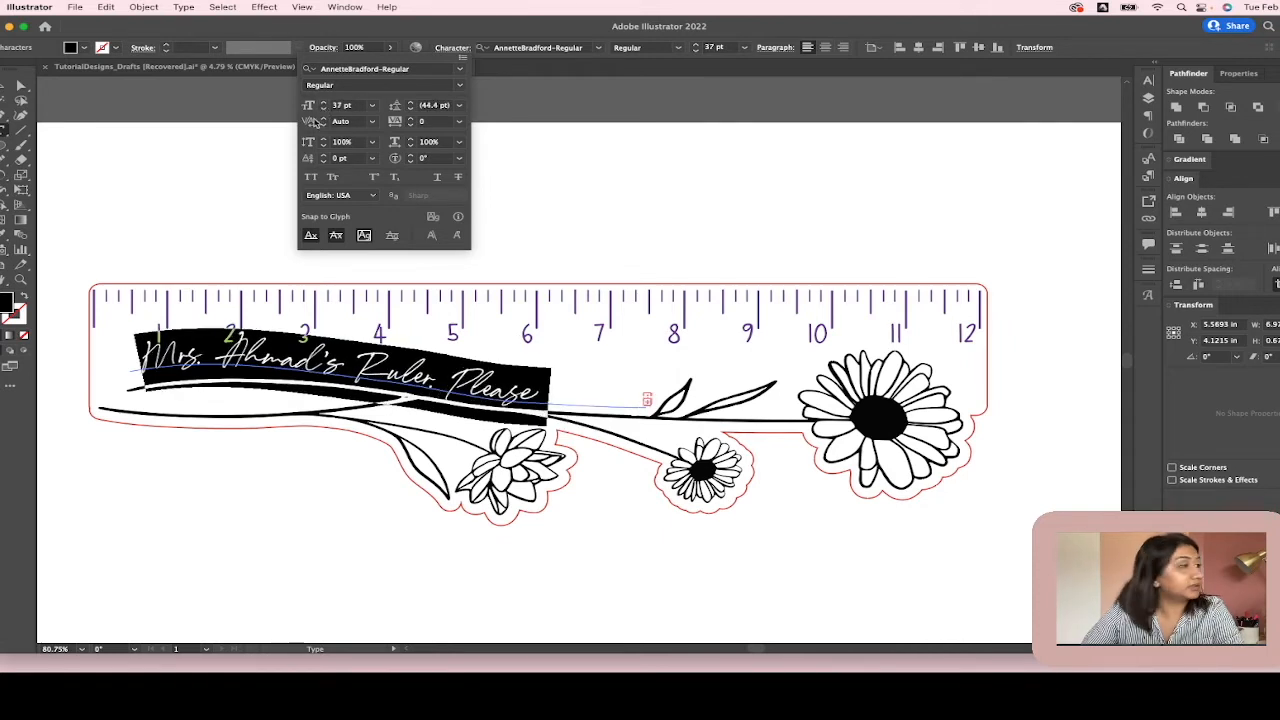
{"action": "left_click", "coordinate": [322, 109]}
{"action": "left_click", "coordinate": [322, 109]}
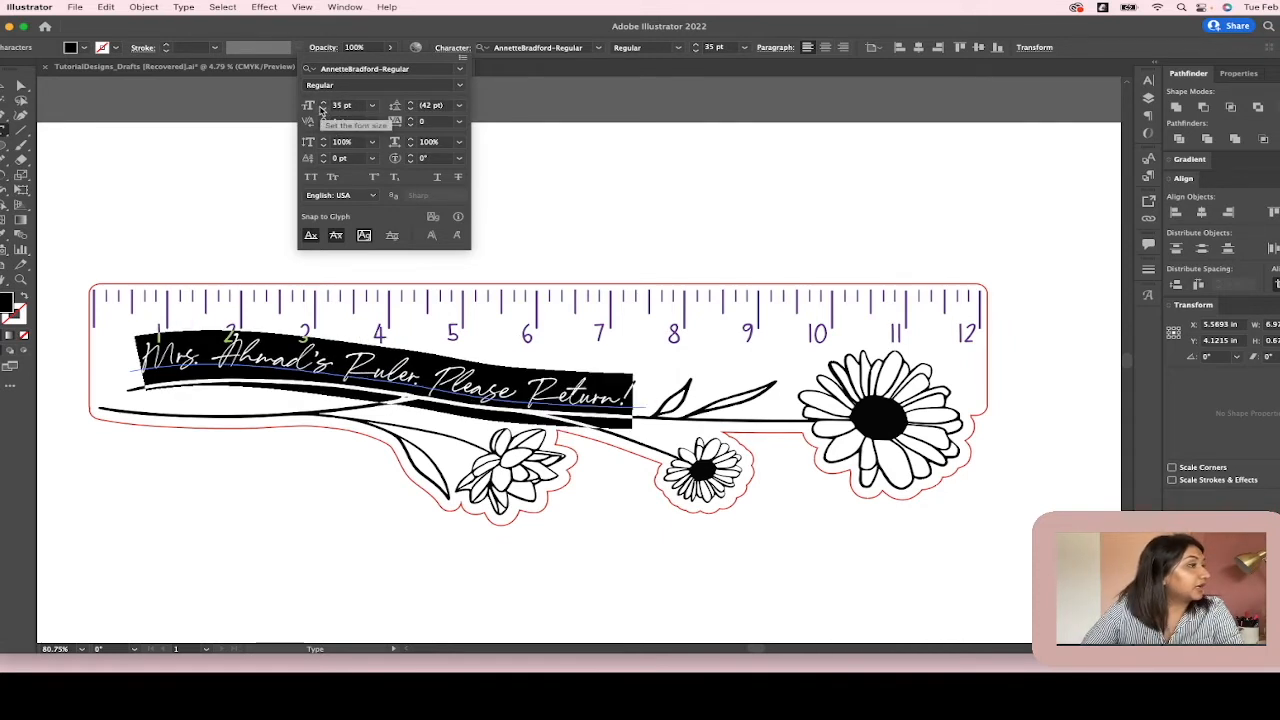
{"action": "left_click", "coordinate": [323, 104]}
{"action": "left_click", "coordinate": [323, 104]}
{"action": "left_click", "coordinate": [323, 104]}
{"action": "left_click", "coordinate": [323, 104]}
{"action": "left_click", "coordinate": [323, 104]}
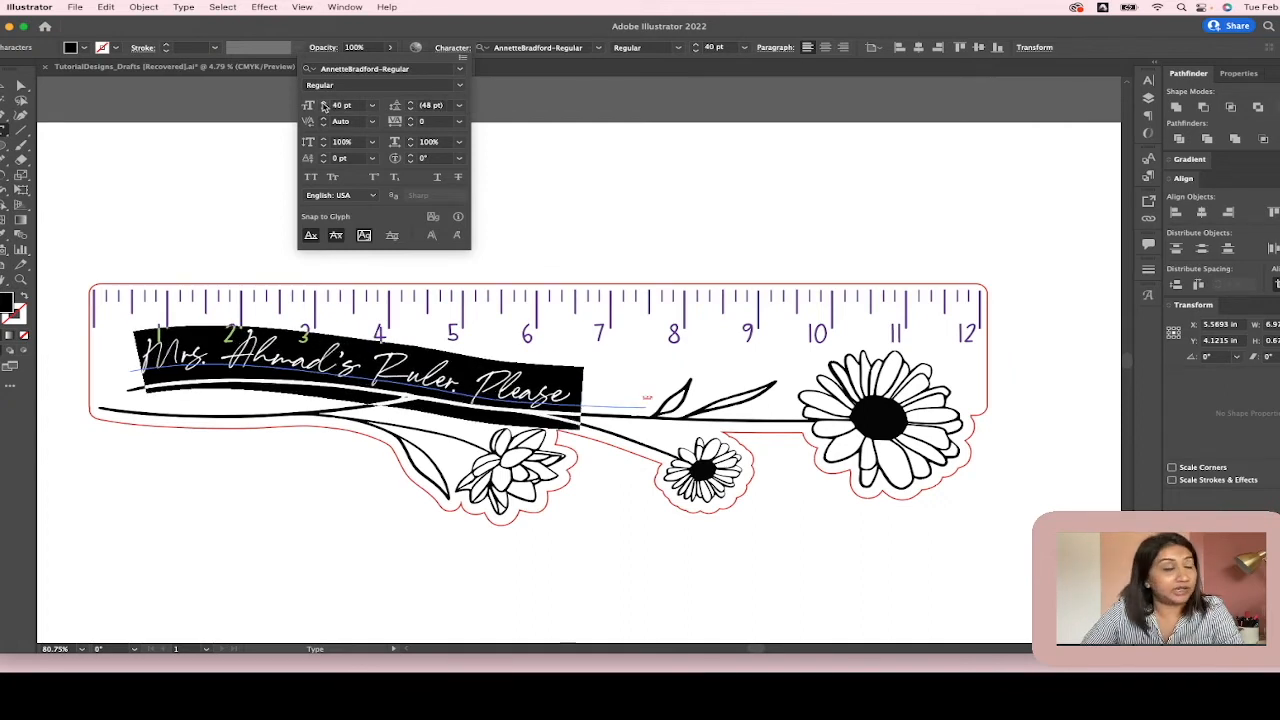
{"action": "left_click", "coordinate": [322, 109]}
{"action": "left_click", "coordinate": [322, 109]}
{"action": "left_click", "coordinate": [322, 109]}
{"action": "left_click", "coordinate": [322, 109]}
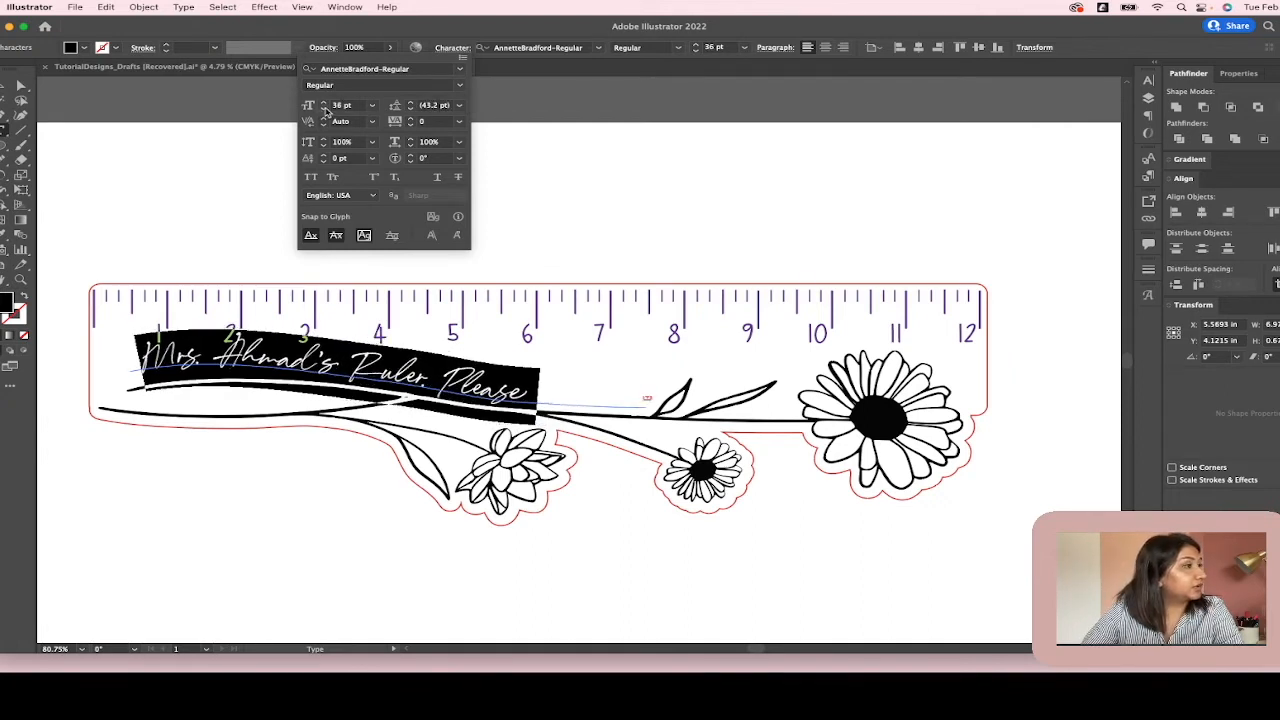
{"action": "left_click", "coordinate": [322, 109]}
{"action": "left_click", "coordinate": [322, 109]}
{"action": "left_click", "coordinate": [323, 109]}
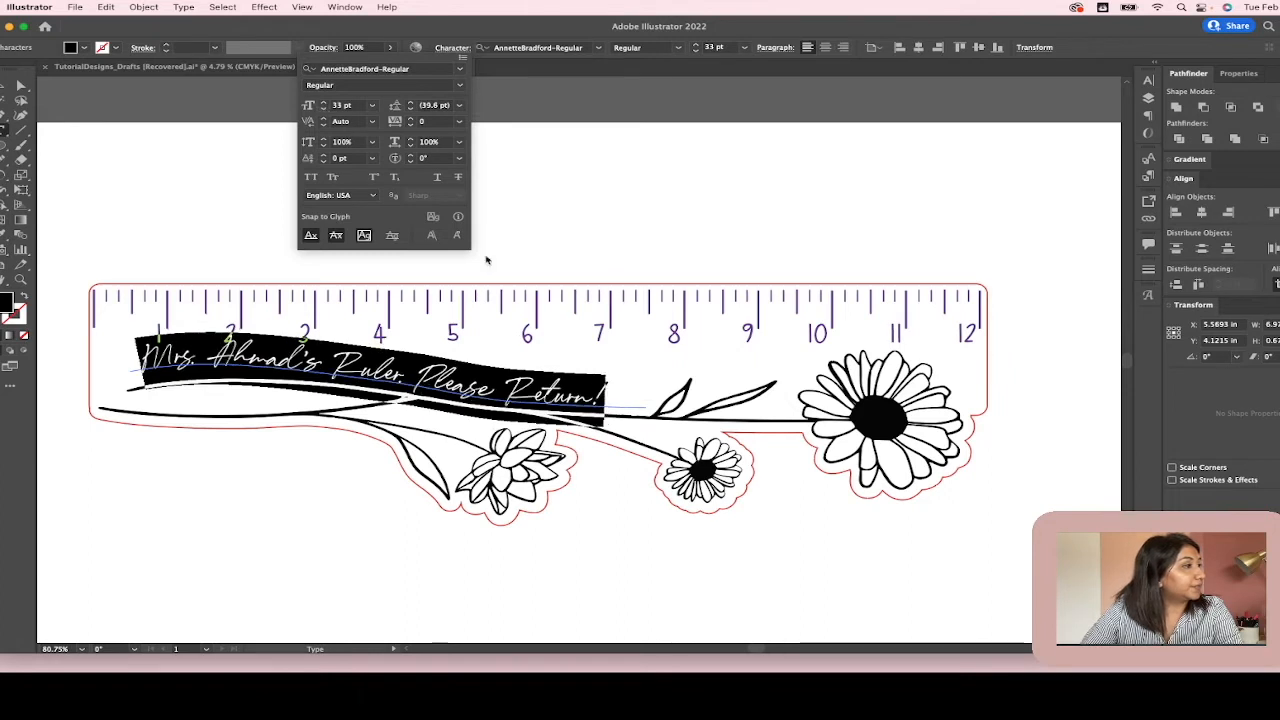
{"action": "left_click", "coordinate": [323, 103]}
{"action": "left_click", "coordinate": [660, 374]}
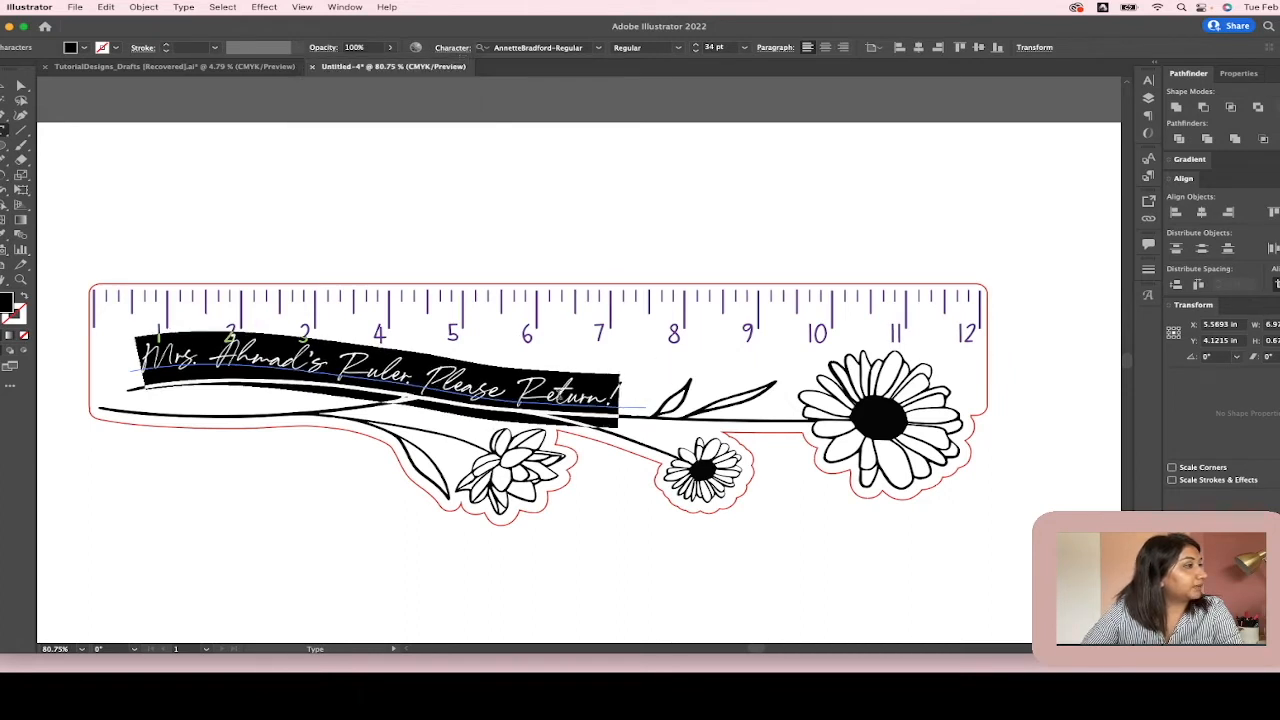
{"action": "left_click", "coordinate": [616, 230]}
Move the text path's starting anchor down toward the upper stem line with Direct Selection, to about X 2.05 in, Y 4.08 in
{"action": "left_click", "coordinate": [4, 90]}
{"action": "left_click", "coordinate": [368, 384]}
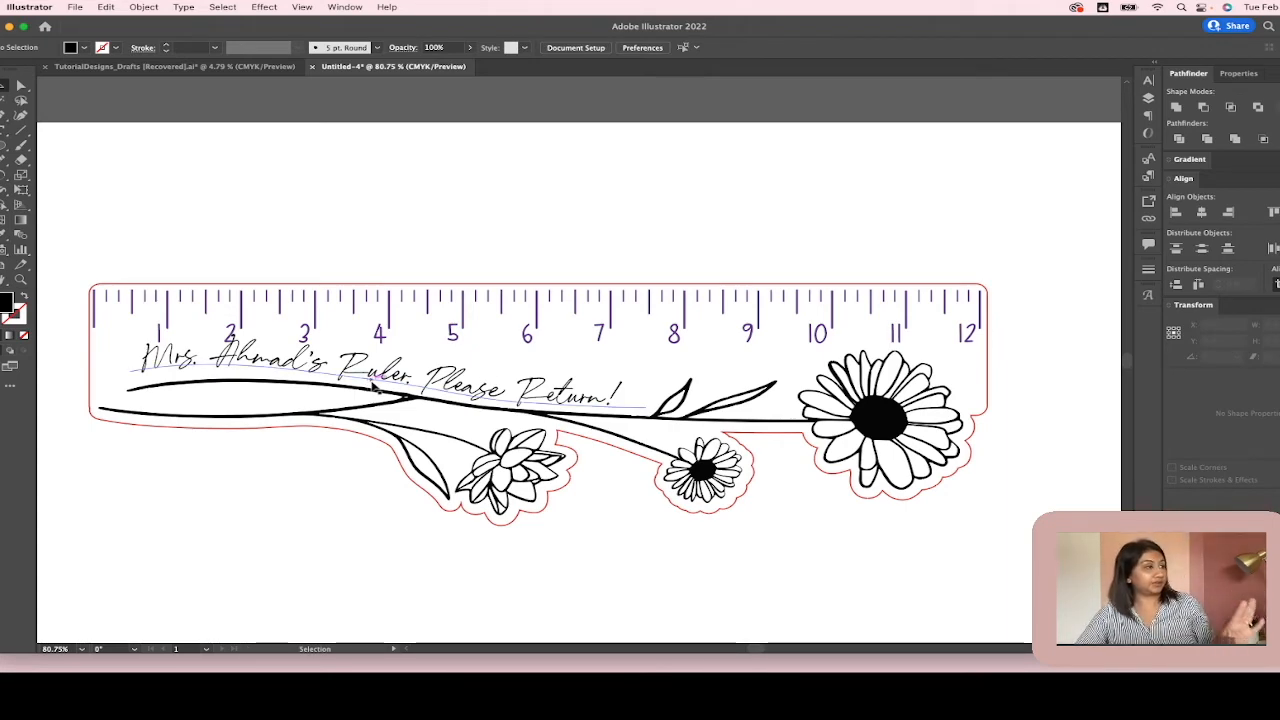
{"action": "scroll", "coordinate": [354, 387], "scroll_direction": "up", "scroll_amount": 2}
{"action": "scroll", "coordinate": [352, 388], "scroll_direction": "up", "scroll_amount": 4}
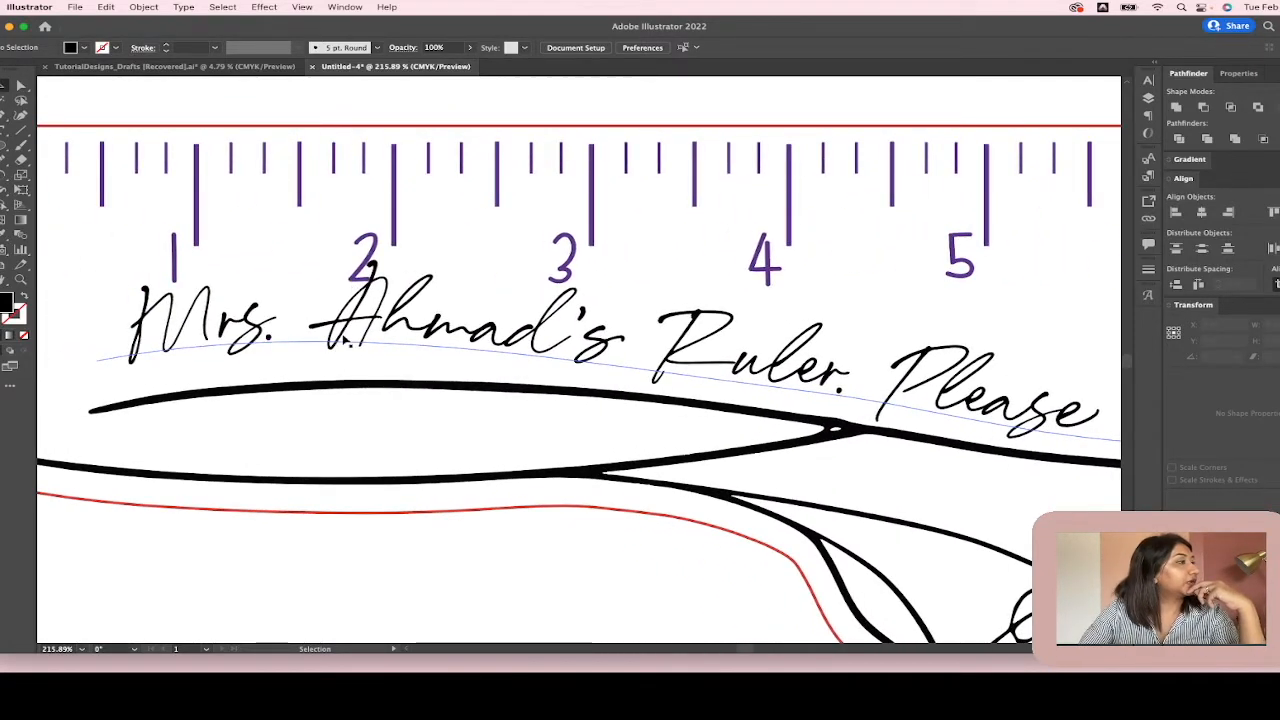
{"action": "key", "text": "a"}
{"action": "left_click", "coordinate": [225, 340]}
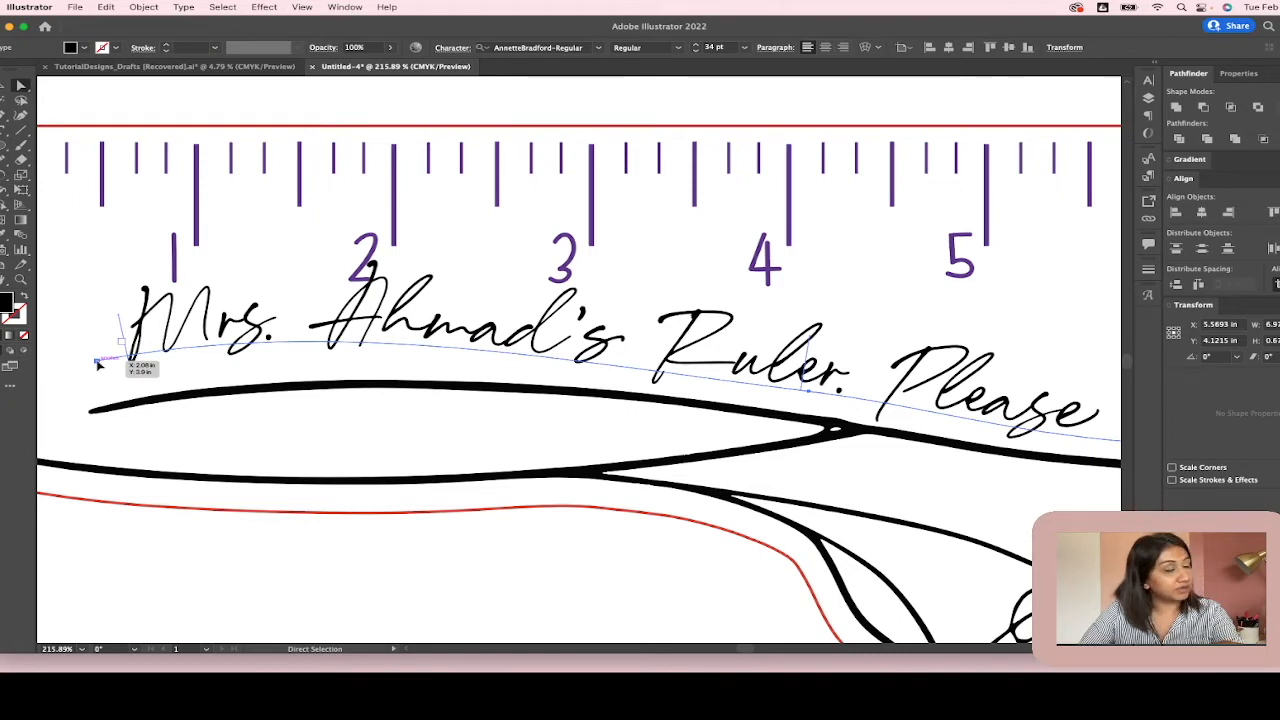
{"action": "left_click_drag", "start_coordinate": [98, 365], "coordinate": [92, 397]}
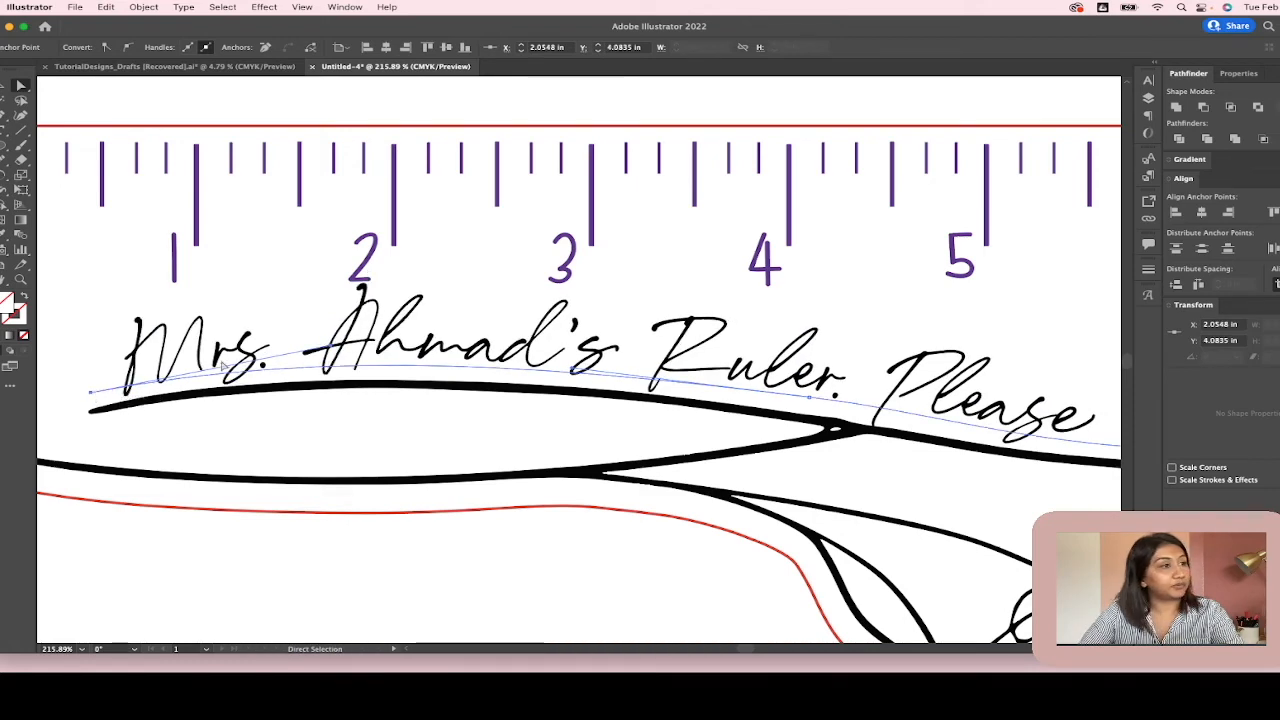
Select the whole path text and reduce its vertical scale to slightly below 100%, after trying a taller 113%
{"action": "scroll", "coordinate": [517, 370], "scroll_direction": "down", "scroll_amount": 3}
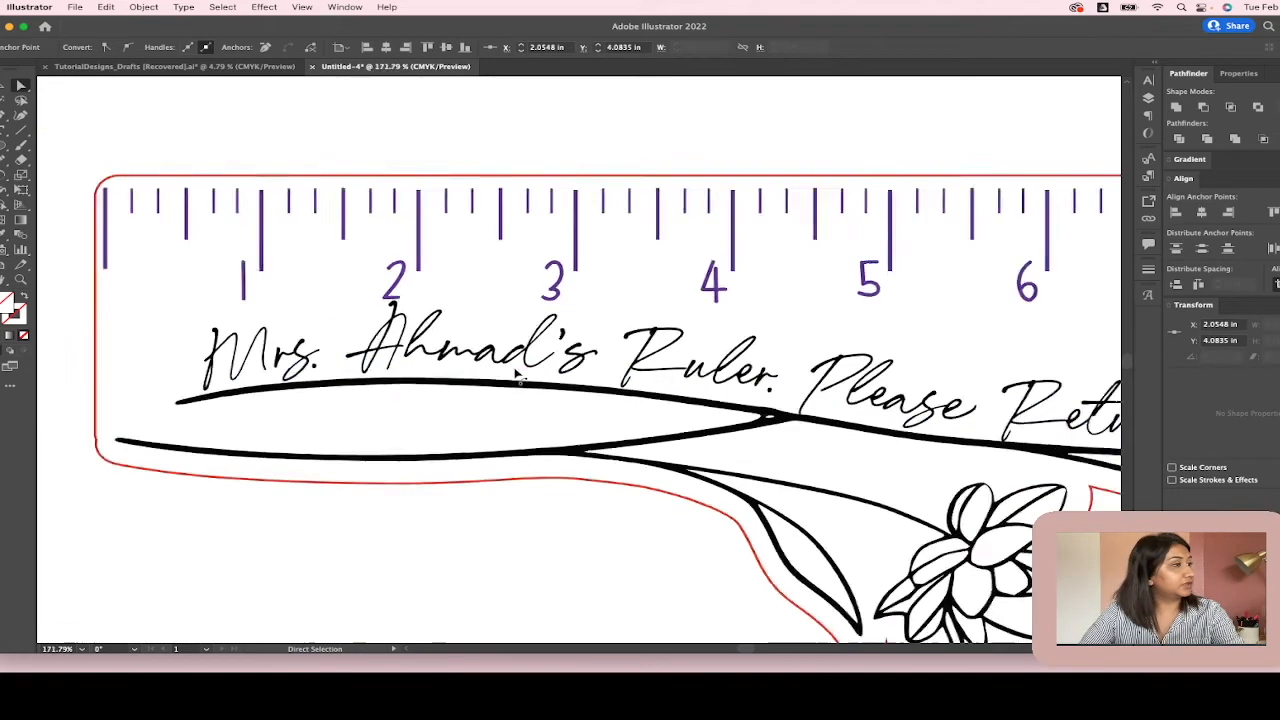
{"action": "scroll", "coordinate": [517, 376], "scroll_direction": "right", "scroll_amount": 3}
{"action": "scroll", "coordinate": [517, 376], "scroll_direction": "down", "scroll_amount": 1}
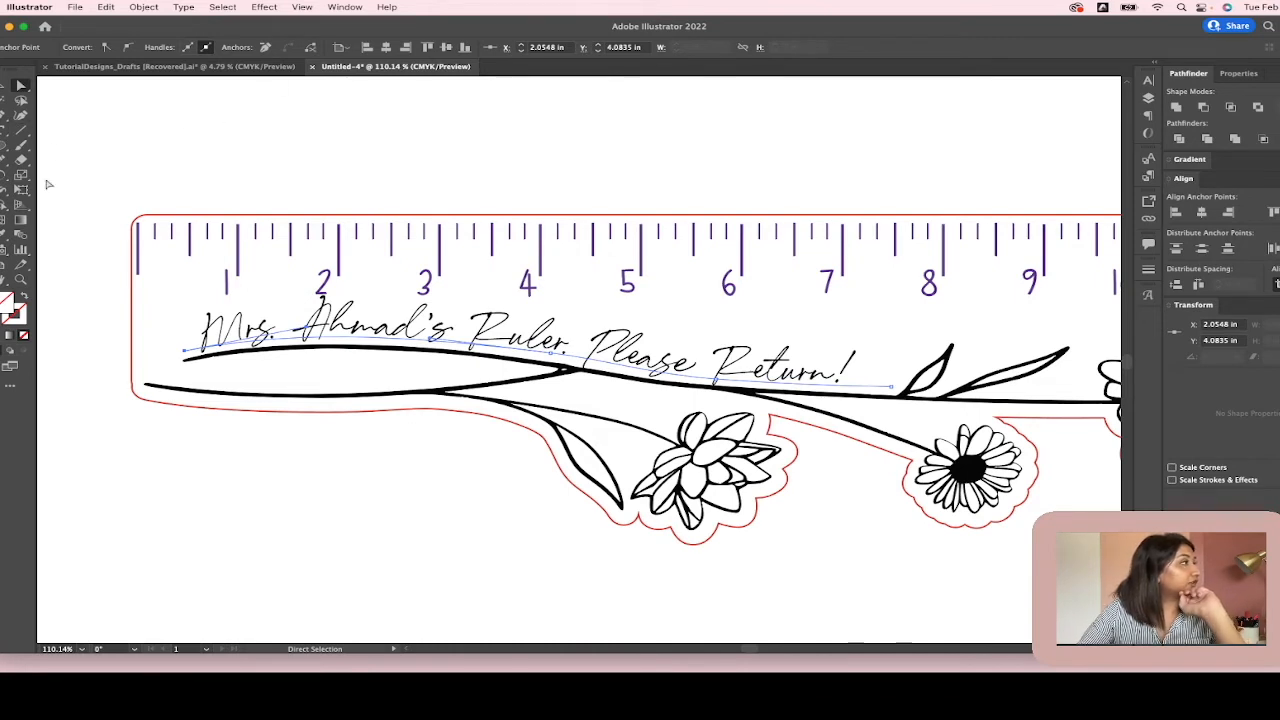
{"action": "left_click", "coordinate": [4, 87]}
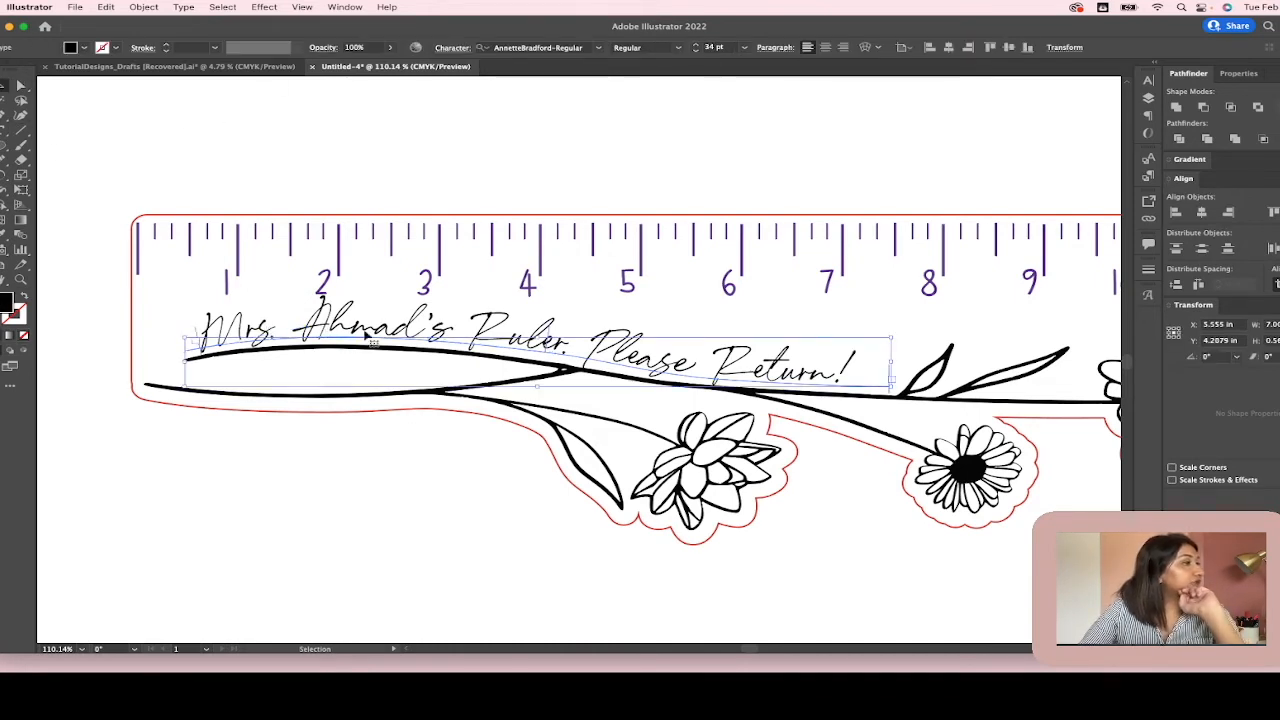
{"action": "left_click", "coordinate": [455, 48]}
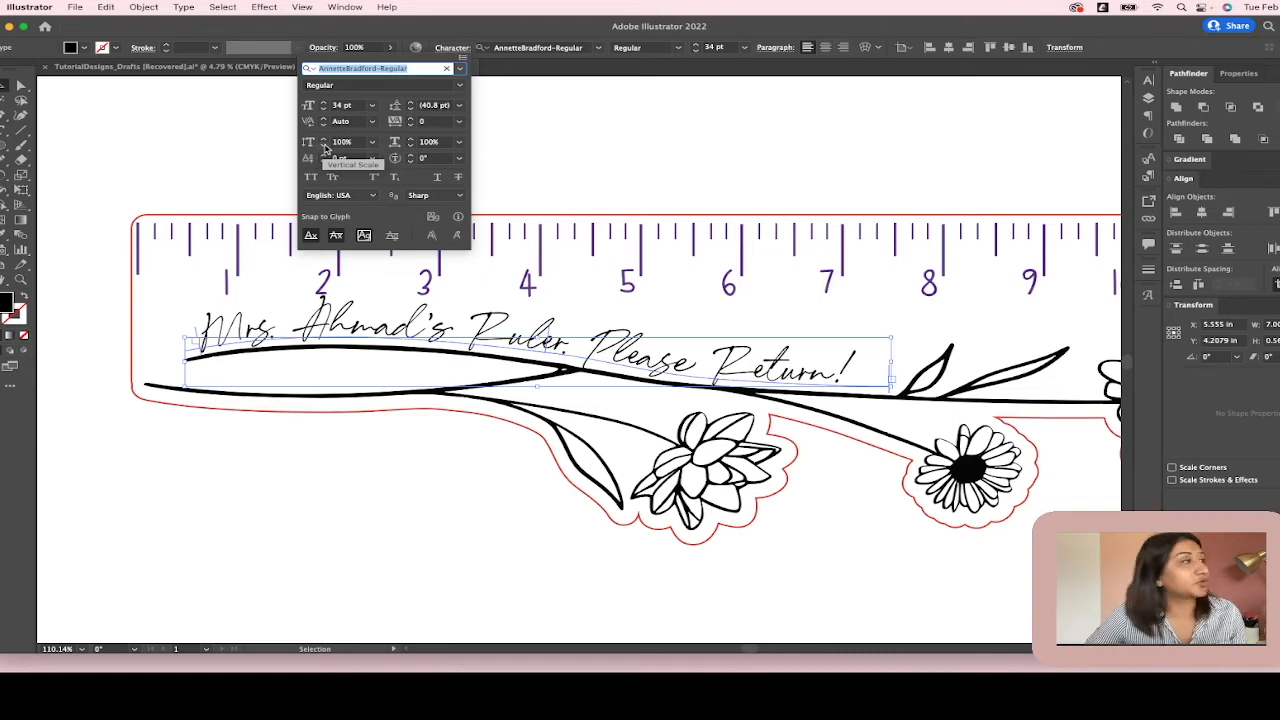
{"action": "left_click", "coordinate": [323, 147]}
{"action": "left_click", "coordinate": [323, 147]}
{"action": "left_click", "coordinate": [323, 147]}
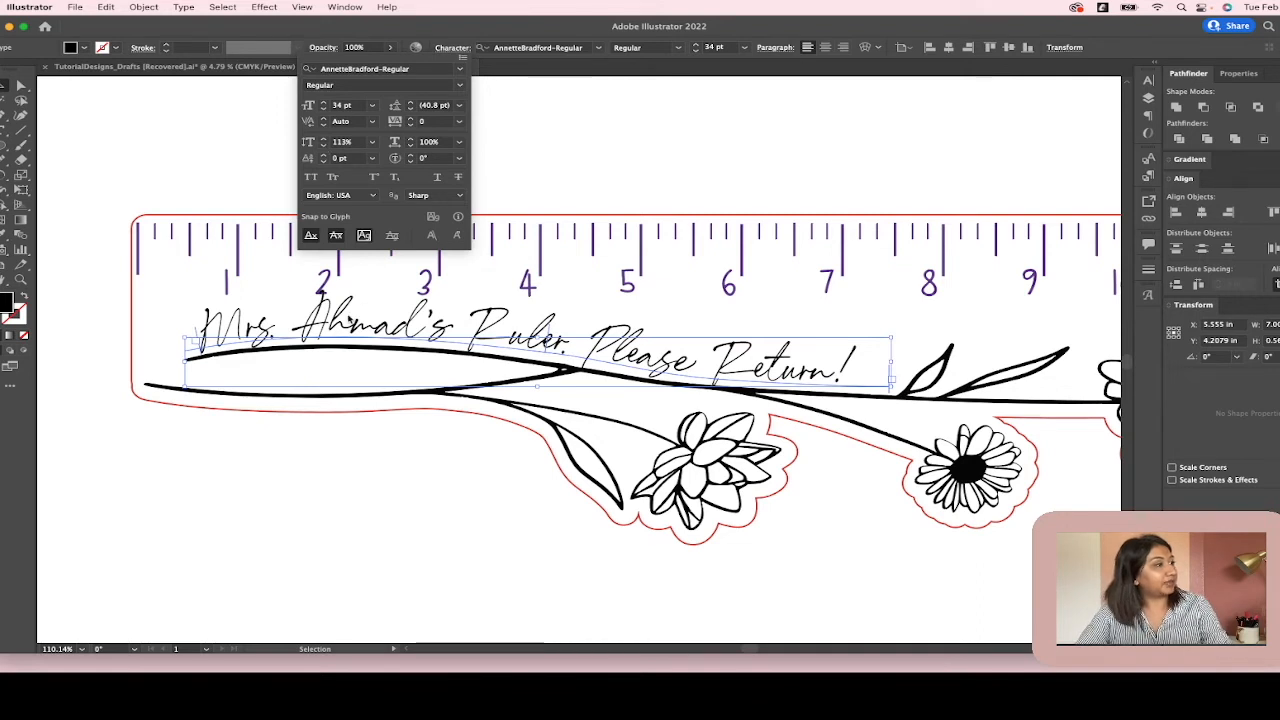
{"action": "left_click", "coordinate": [323, 146]}
{"action": "left_click", "coordinate": [323, 146]}
{"action": "left_click", "coordinate": [323, 146]}
{"action": "left_click", "coordinate": [323, 146]}
{"action": "left_click", "coordinate": [323, 146]}
{"action": "left_click", "coordinate": [323, 146]}
{"action": "left_click", "coordinate": [323, 146]}
{"action": "left_click", "coordinate": [323, 146]}
{"action": "left_click", "coordinate": [323, 146]}
{"action": "left_click", "coordinate": [323, 146]}
{"action": "left_click", "coordinate": [323, 146]}
{"action": "left_click", "coordinate": [323, 146]}
{"action": "left_click", "coordinate": [323, 146]}
{"action": "left_click", "coordinate": [323, 146]}
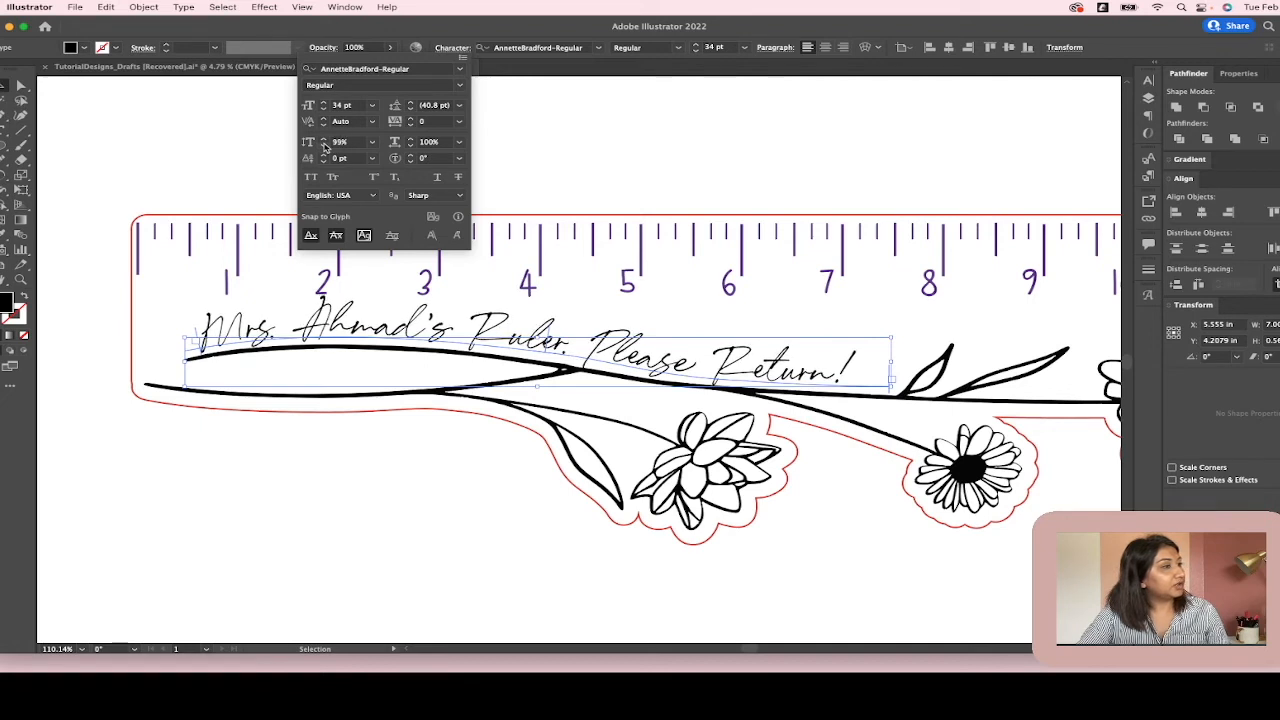
{"action": "left_click", "coordinate": [323, 146]}
{"action": "left_click", "coordinate": [323, 146]}
{"action": "left_click", "coordinate": [323, 146]}
{"action": "left_click", "coordinate": [323, 146]}
{"action": "left_click", "coordinate": [600, 128]}
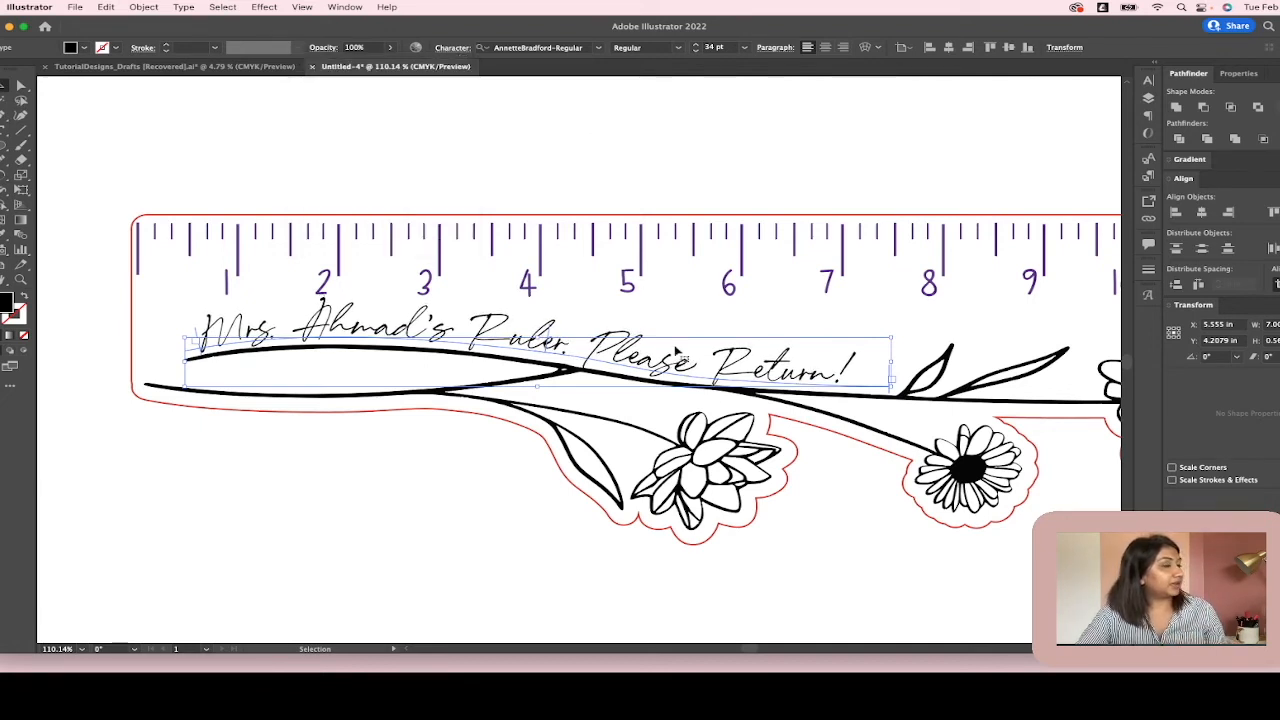
Deselect the path text and examine how it sits across the full 12-inch ruler
{"action": "left_click", "coordinate": [863, 540]}
{"action": "scroll", "coordinate": [780, 380], "scroll_direction": "down", "scroll_amount": 2}
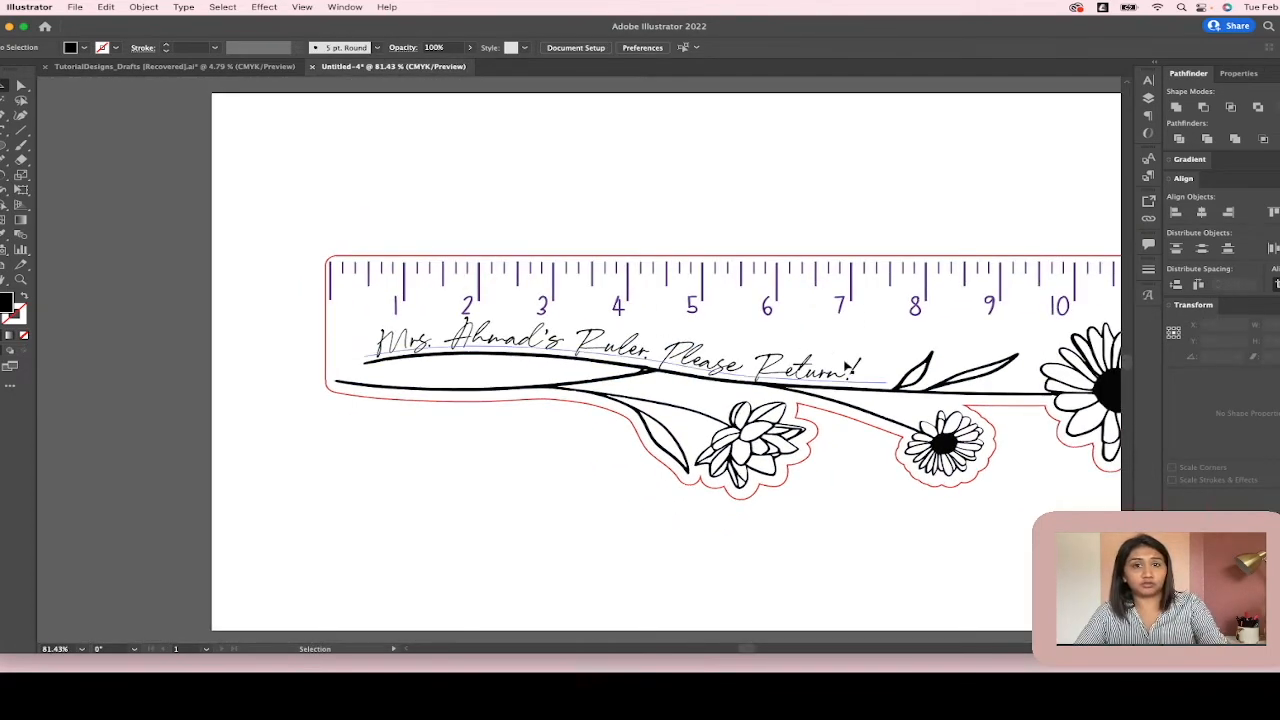
{"action": "scroll", "coordinate": [657, 378], "scroll_direction": "right", "scroll_amount": 2}
{"action": "scroll", "coordinate": [657, 378], "scroll_direction": "down", "scroll_amount": 1}
{"action": "scroll", "coordinate": [657, 378], "scroll_direction": "right", "scroll_amount": 1}
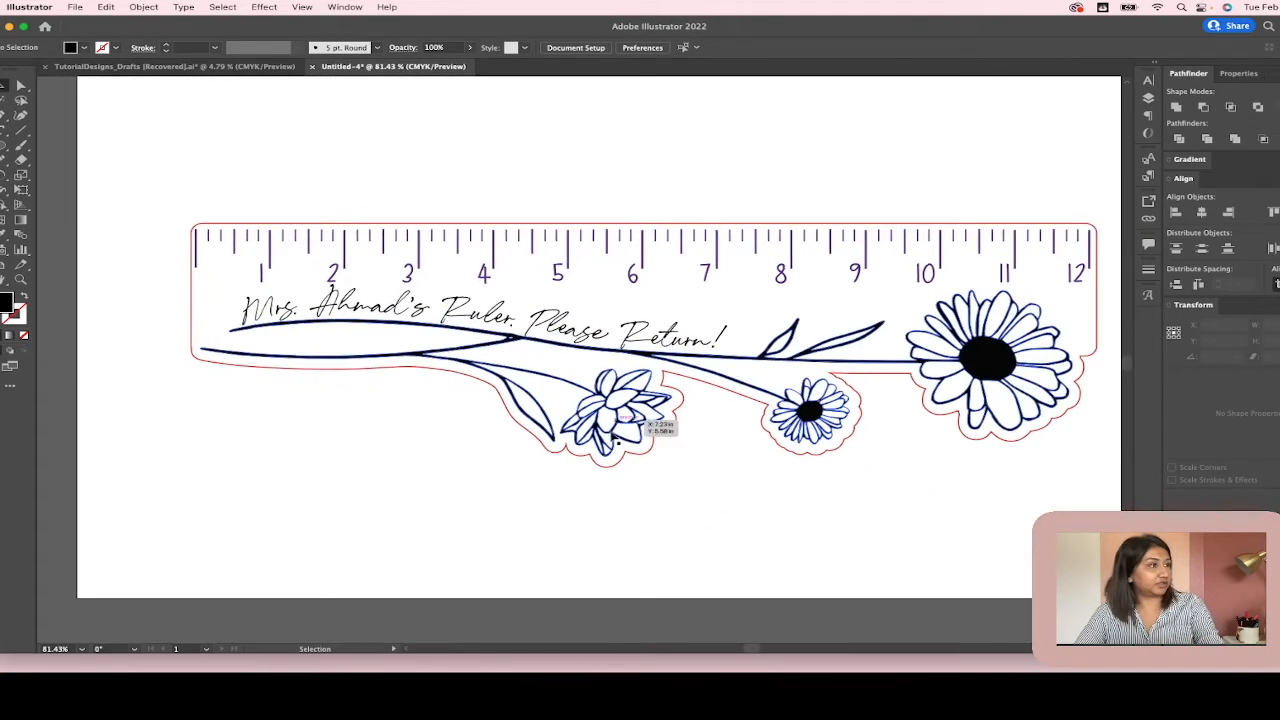
{"action": "left_click", "coordinate": [700, 343]}
{"action": "double_click", "coordinate": [700, 343]}
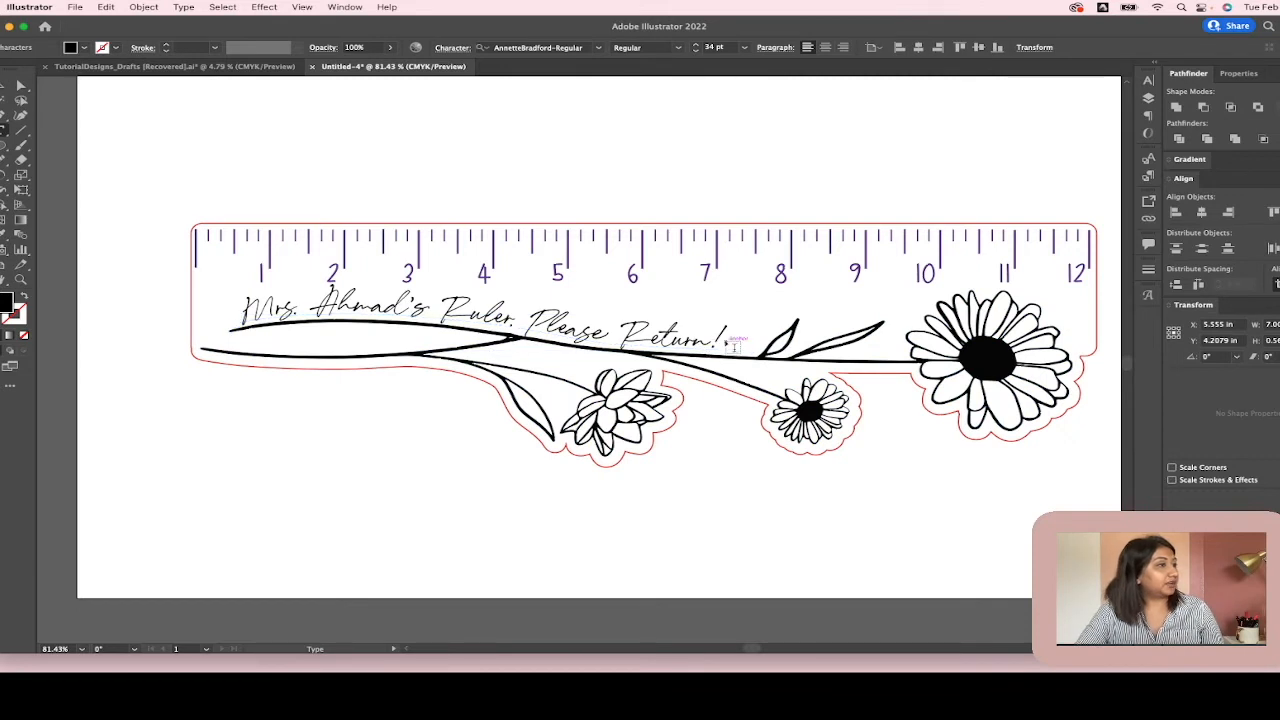
{"action": "key", "text": "super+z"}
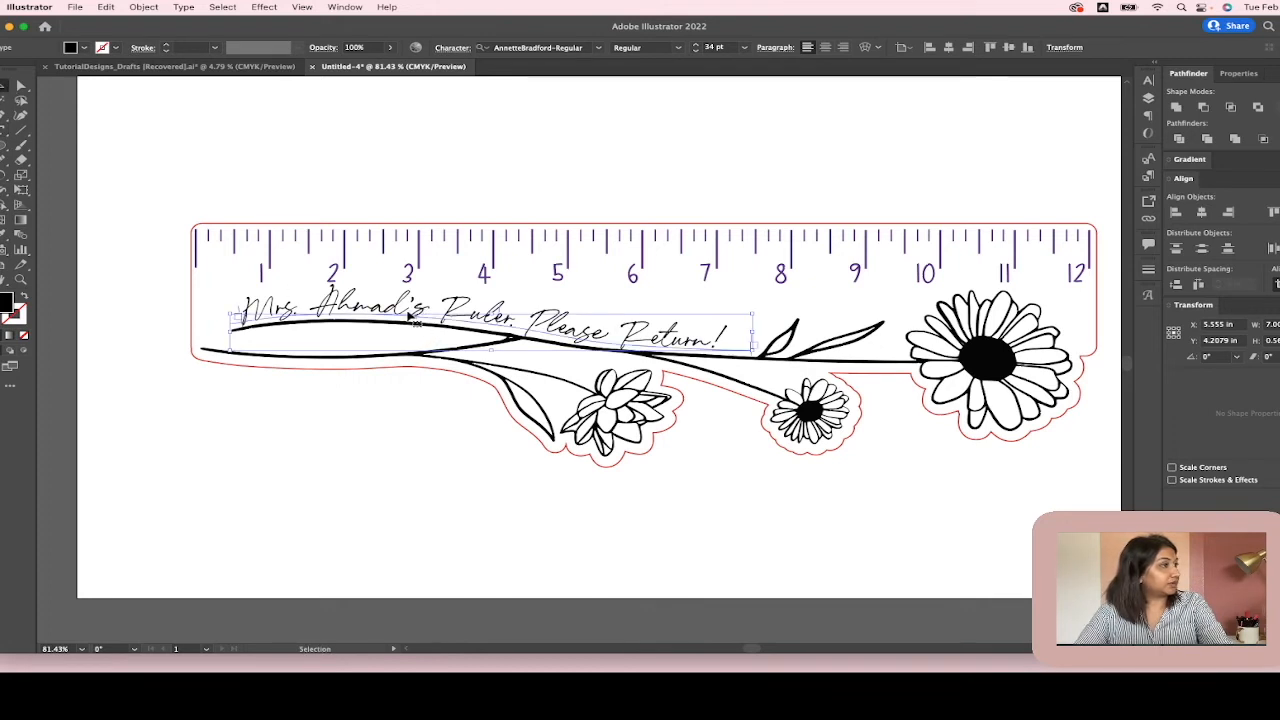
Set the font size of the whole sentence on the path to 35 pt, after trying larger sizes, and deselect it
{"action": "left_click", "coordinate": [311, 316]}
{"action": "left_click_drag", "start_coordinate": [237, 314], "coordinate": [728, 345]}
{"action": "left_click", "coordinate": [697, 48]}
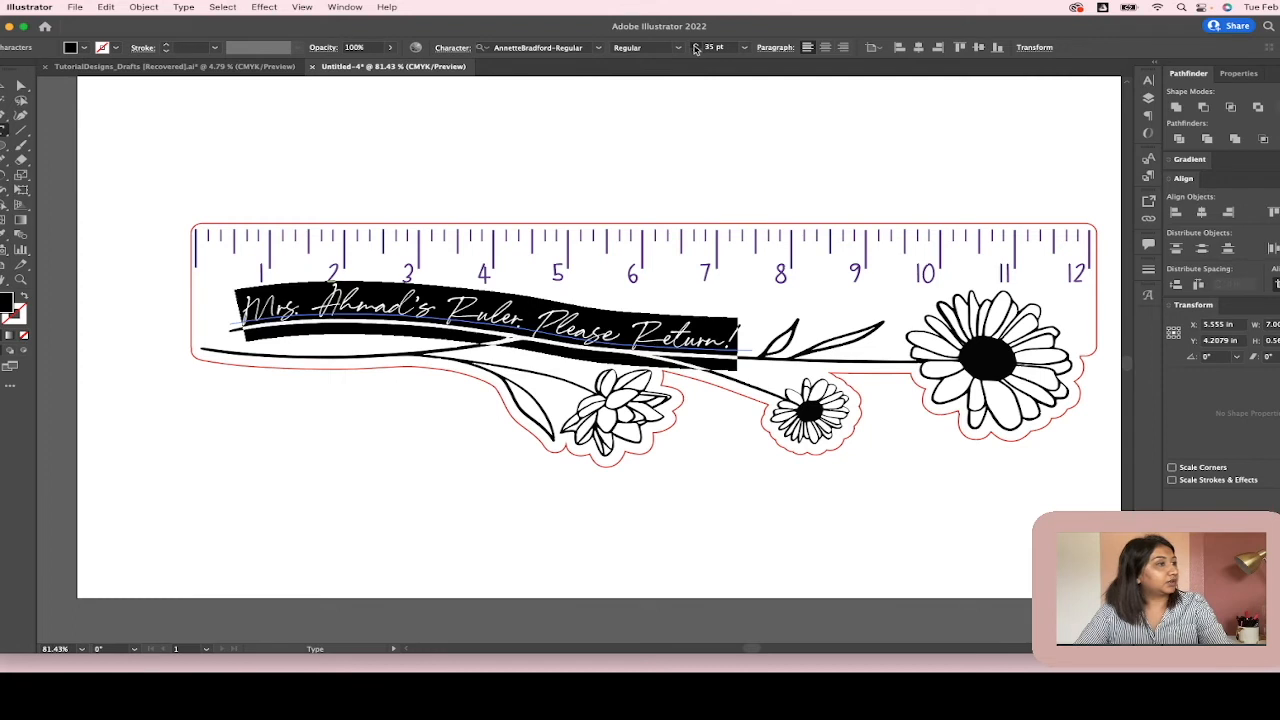
{"action": "left_click", "coordinate": [696, 48]}
{"action": "left_click", "coordinate": [696, 48]}
{"action": "left_click", "coordinate": [695, 51]}
{"action": "left_click", "coordinate": [695, 51]}
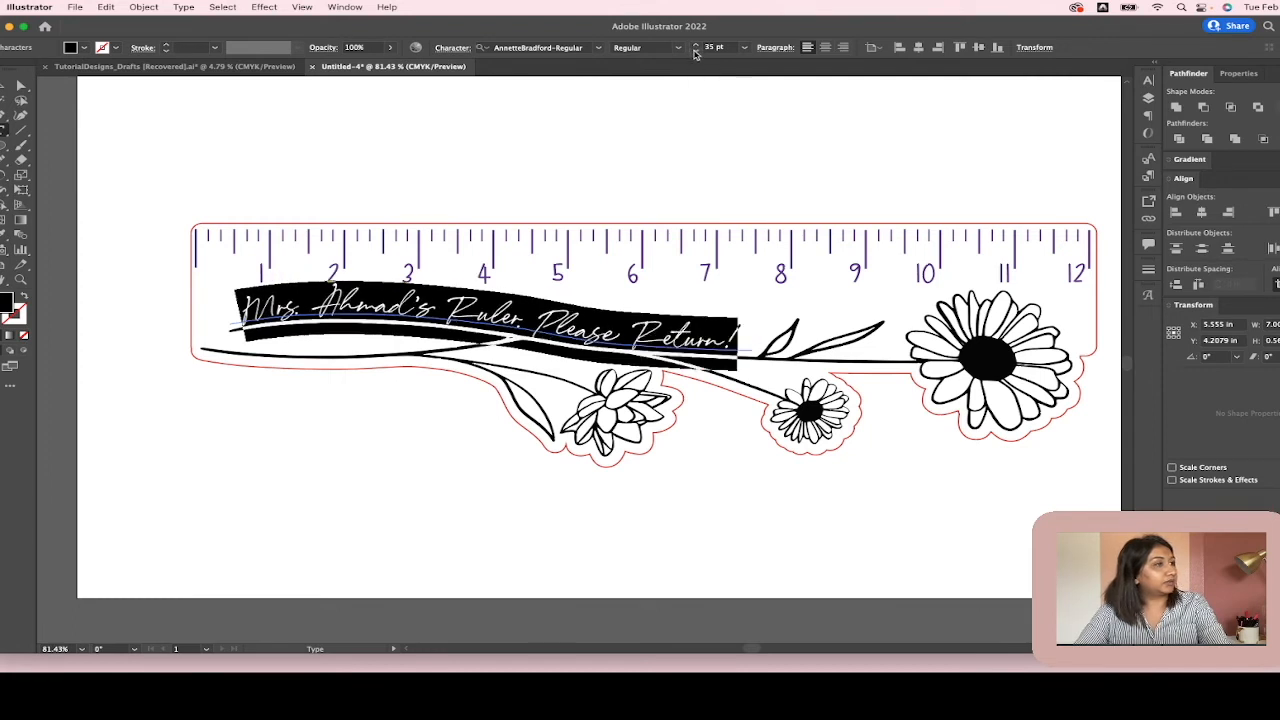
{"action": "left_click", "coordinate": [4, 87]}
{"action": "left_click", "coordinate": [523, 486]}
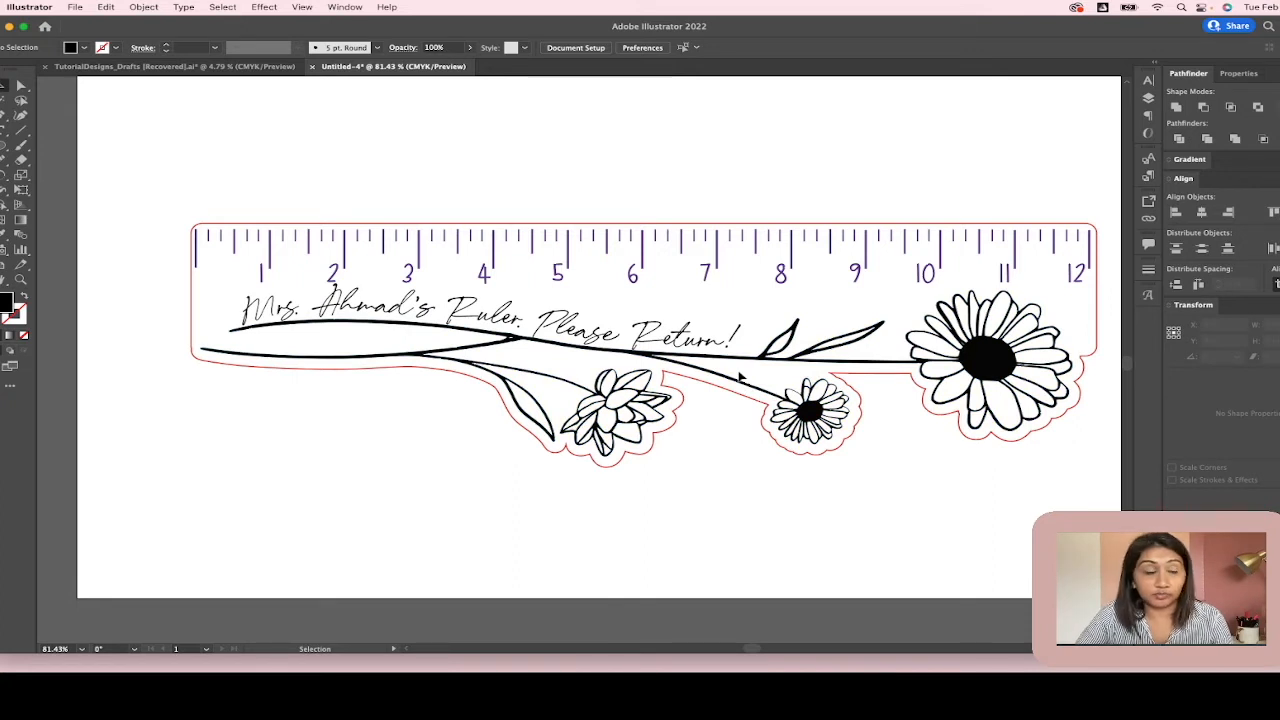
Expand the curved sentence from live text into vector outlines, inspect the lettering up close, and deselect it
{"action": "left_click", "coordinate": [528, 331]}
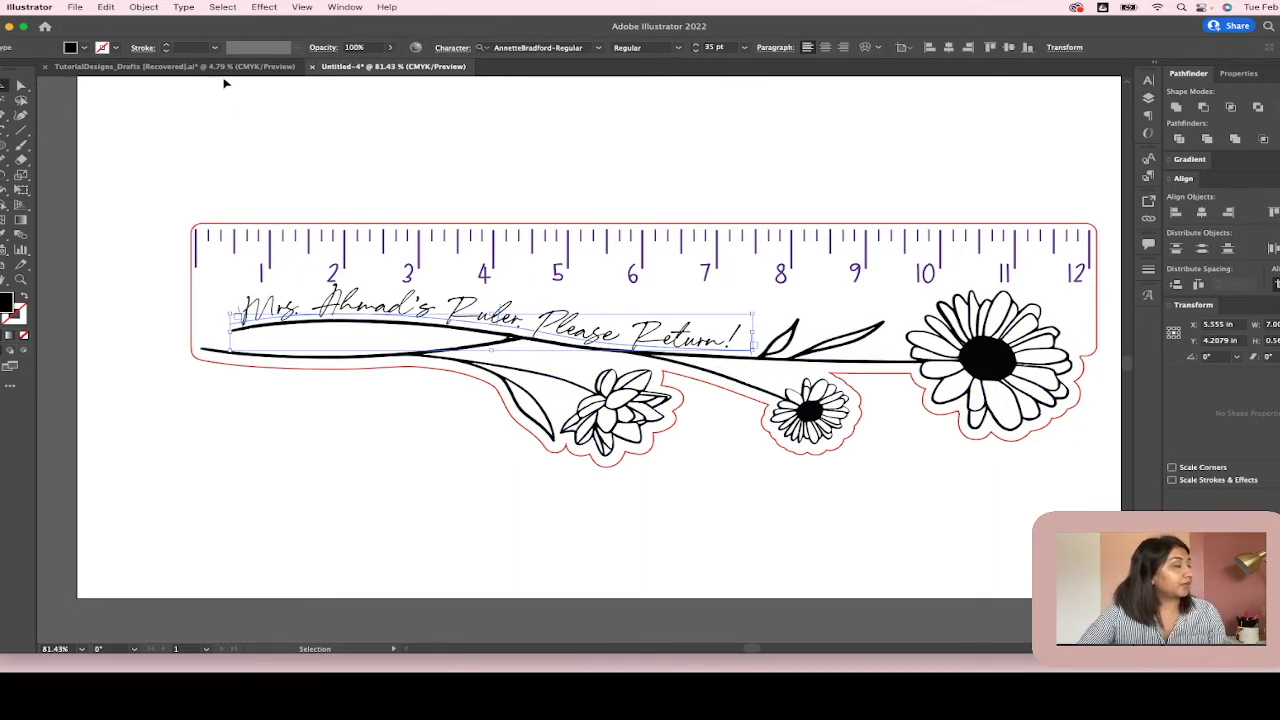
{"action": "left_click", "coordinate": [141, 7]}
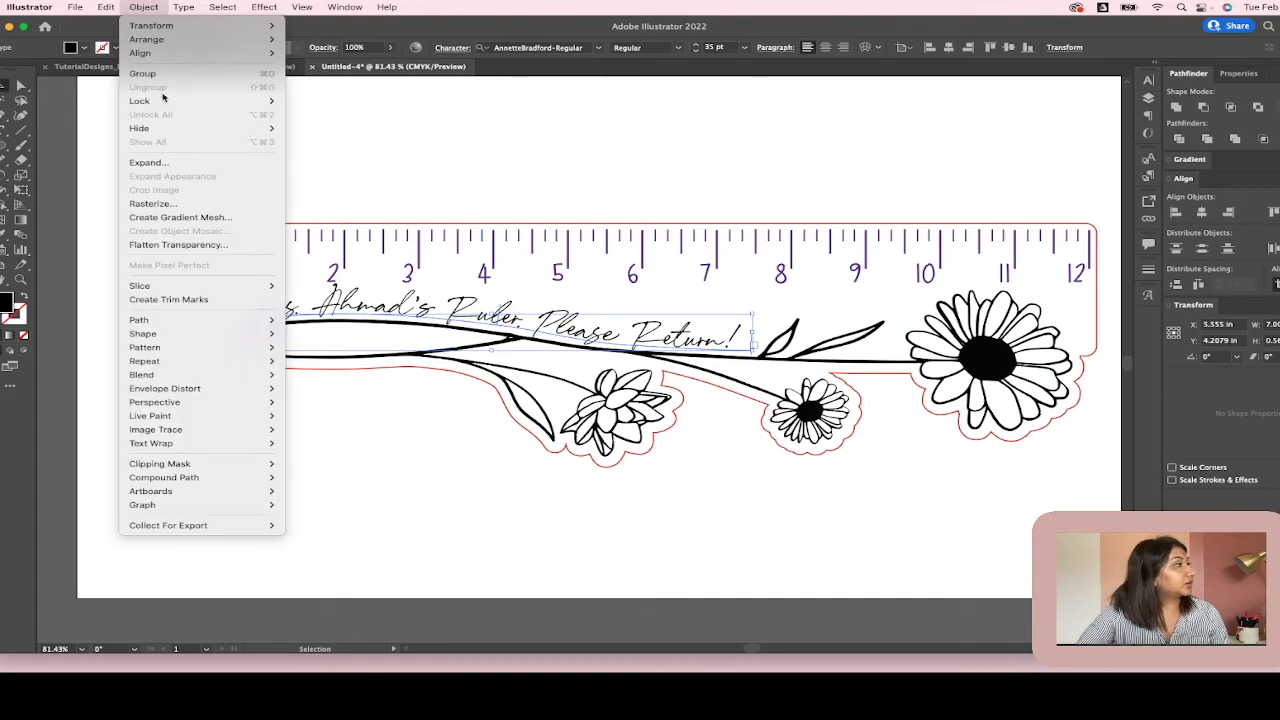
{"action": "left_click", "coordinate": [152, 162]}
{"action": "left_click", "coordinate": [699, 421]}
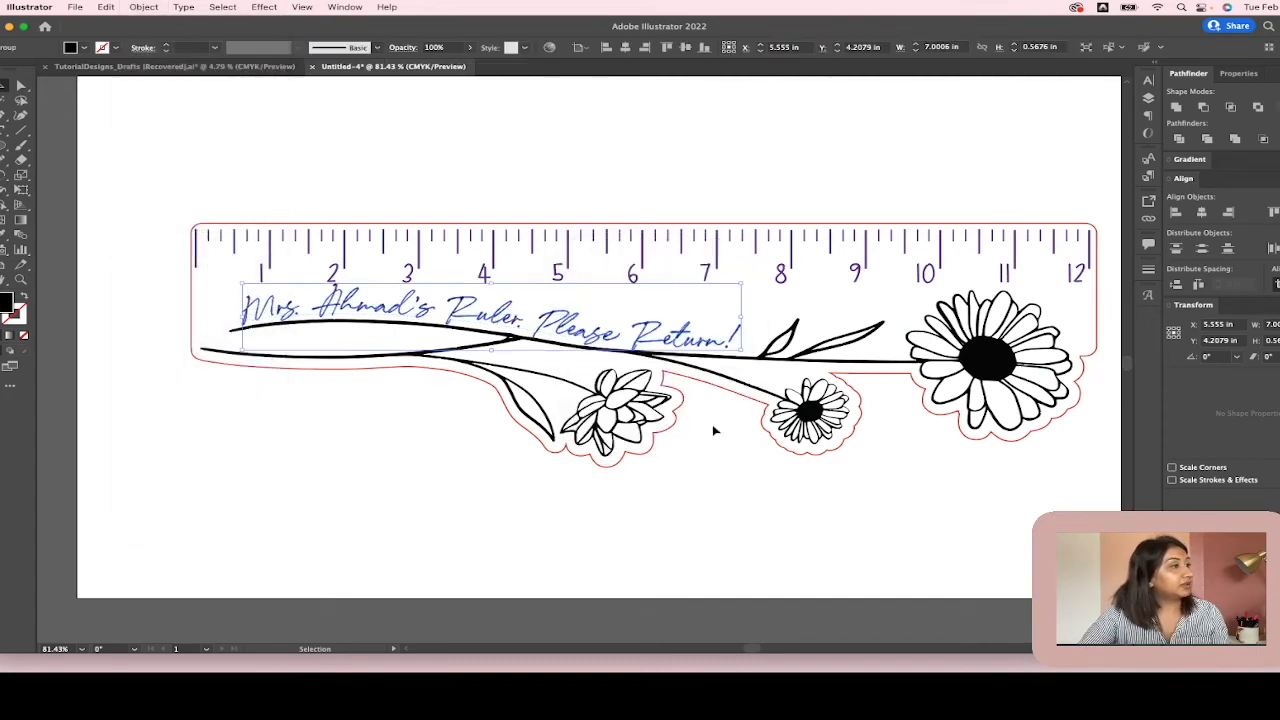
{"action": "scroll", "coordinate": [508, 410], "scroll_direction": "up", "scroll_amount": 3}
{"action": "scroll", "coordinate": [590, 300], "scroll_direction": "up", "scroll_amount": 4}
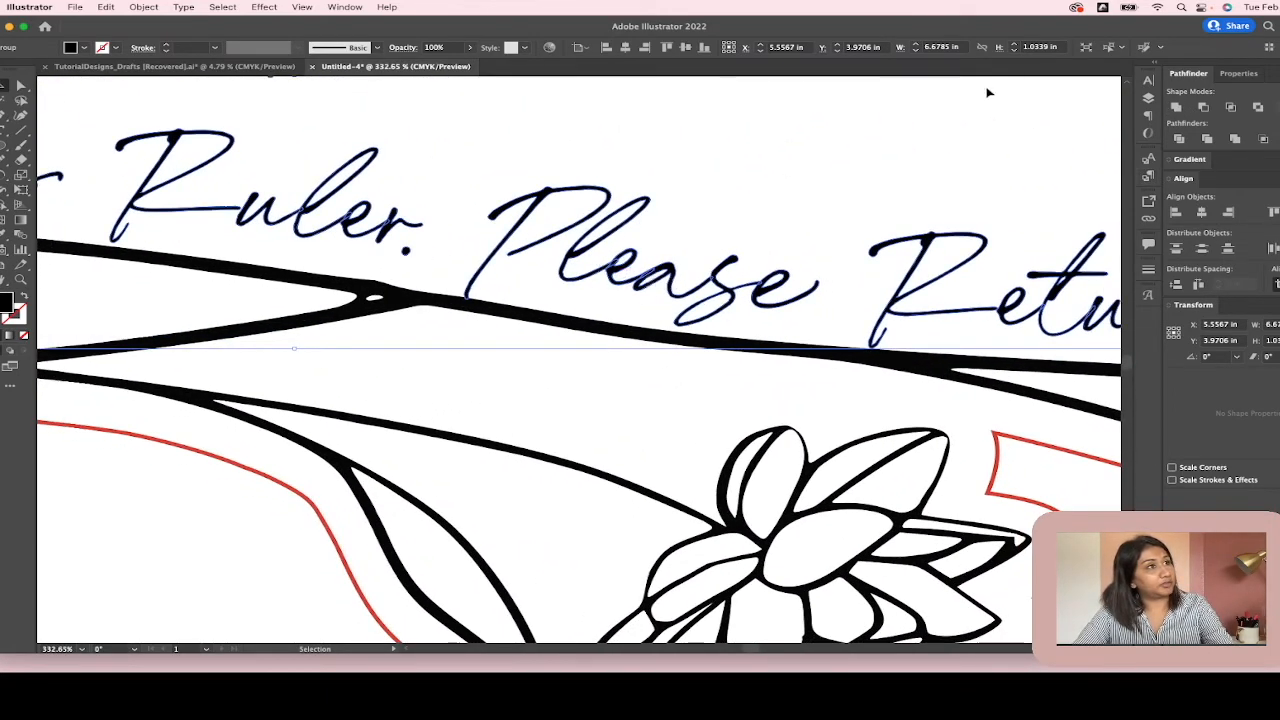
{"action": "scroll", "coordinate": [882, 193], "scroll_direction": "down", "scroll_amount": 7}
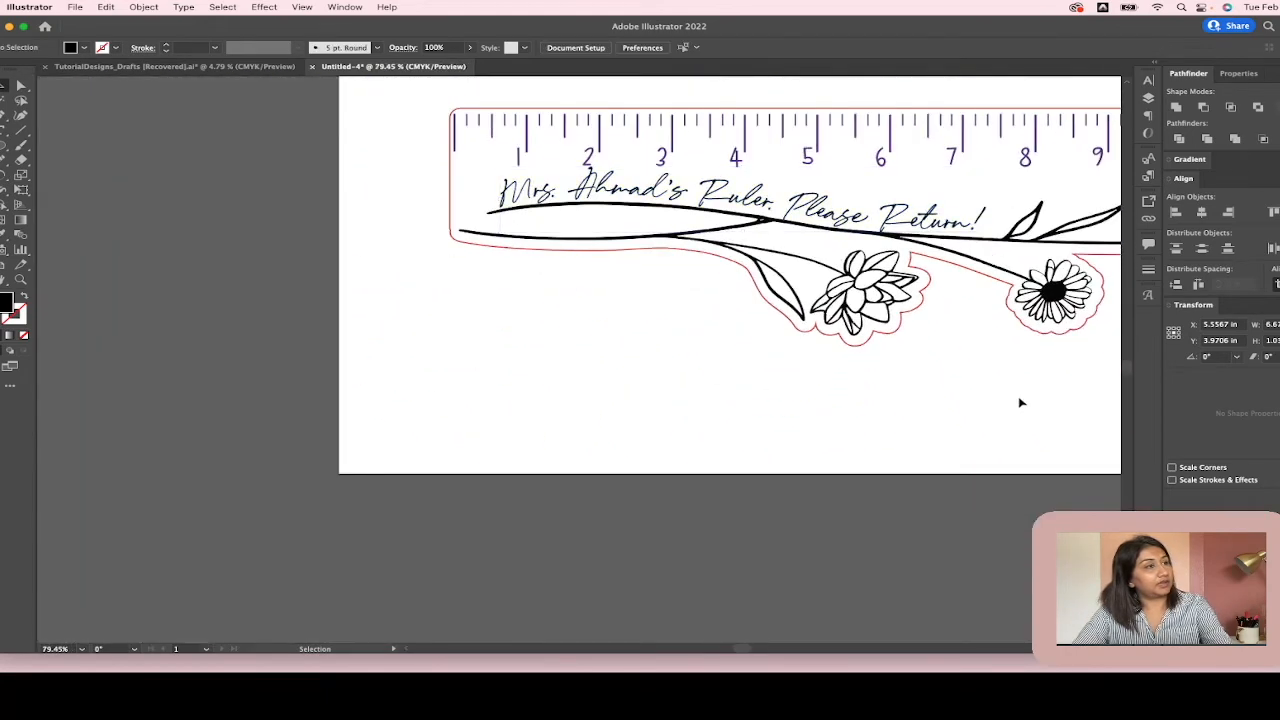
{"action": "left_click", "coordinate": [1007, 408]}
Check the ruler's separate objects by selecting the lettering, floral artwork, purple ruler scale and red outline in turn, ending with nothing selected
{"action": "scroll", "coordinate": [1007, 408], "scroll_direction": "right", "scroll_amount": 3}
{"action": "scroll", "coordinate": [1007, 408], "scroll_direction": "up", "scroll_amount": 1}
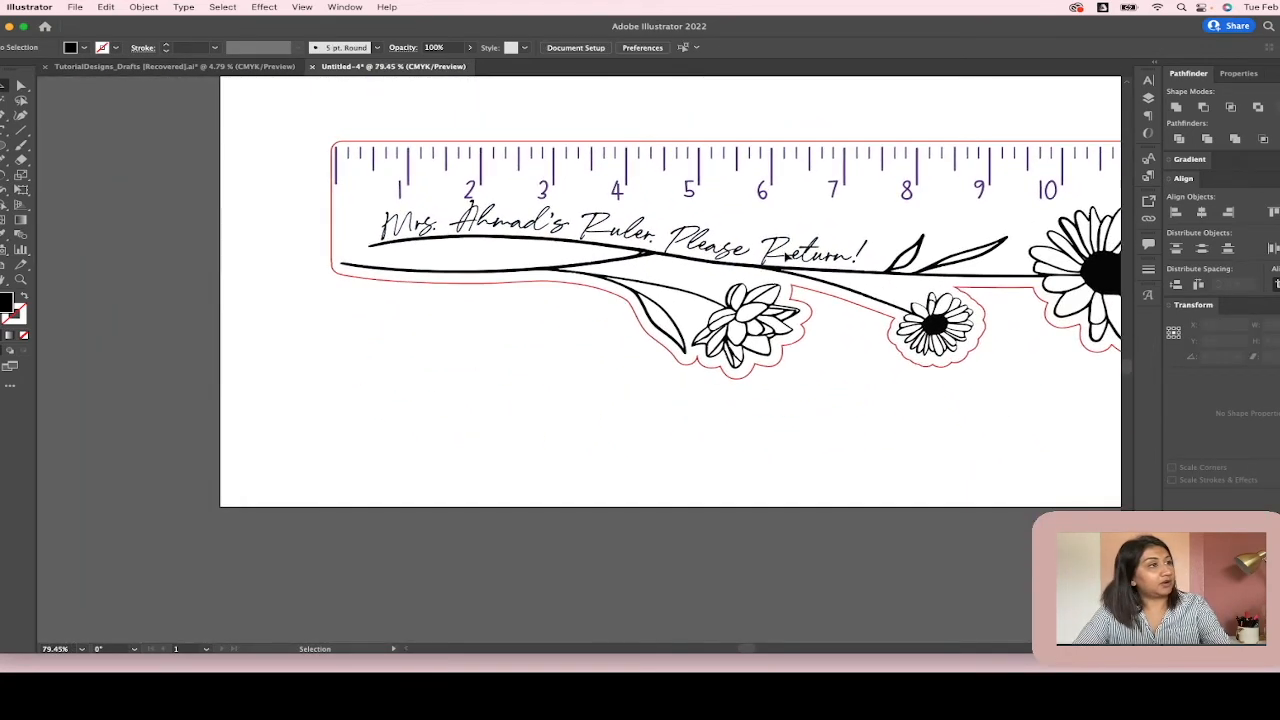
{"action": "left_click", "coordinate": [772, 251]}
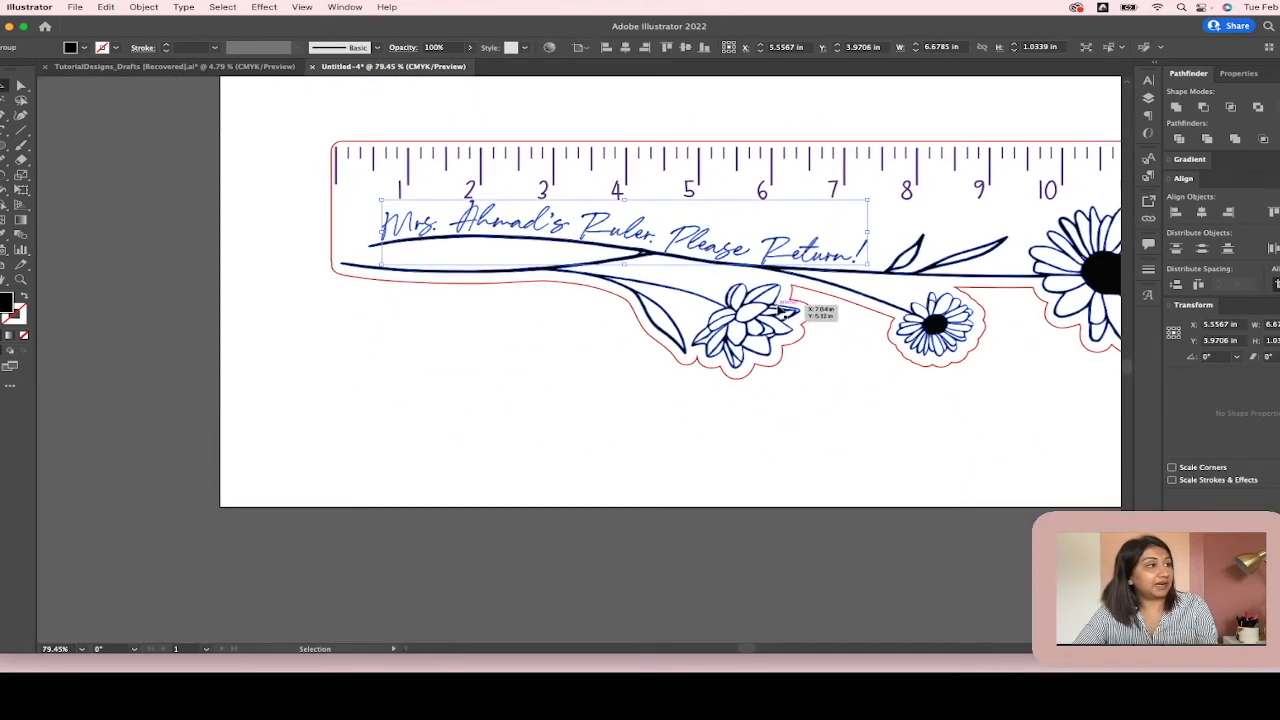
{"action": "left_click", "coordinate": [669, 276]}
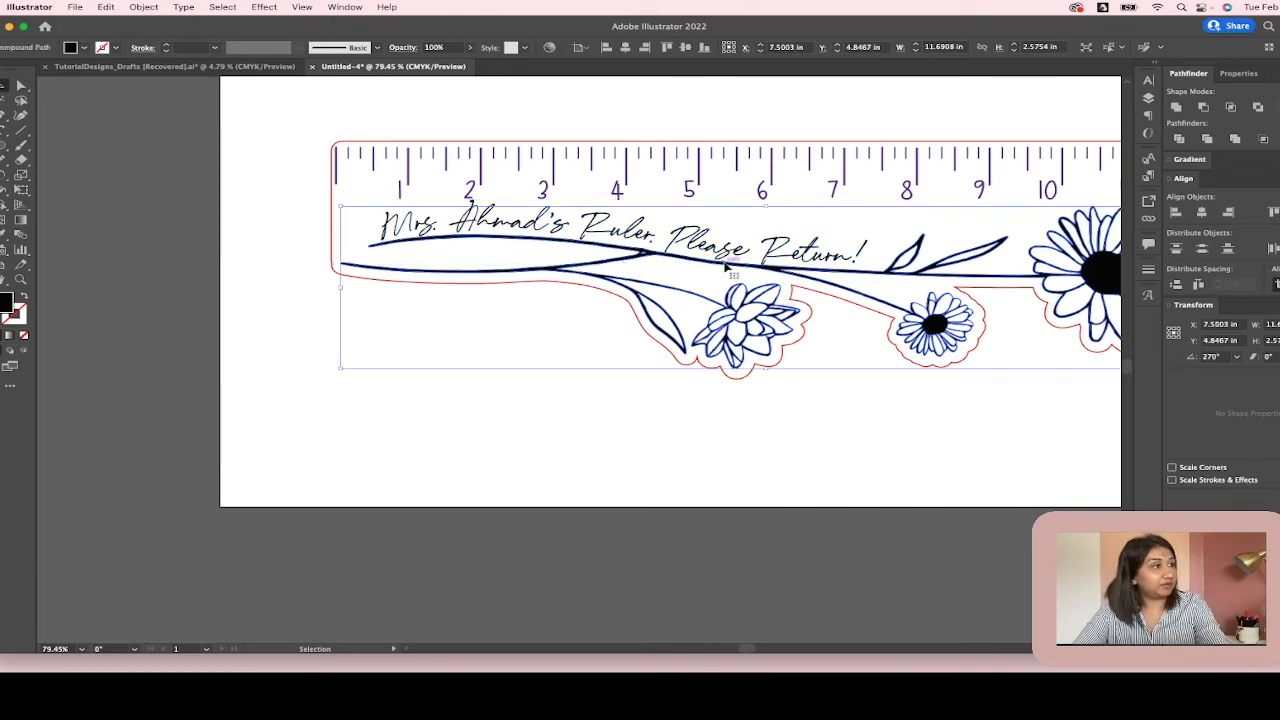
{"action": "left_click", "coordinate": [885, 420]}
{"action": "left_click", "coordinate": [770, 178]}
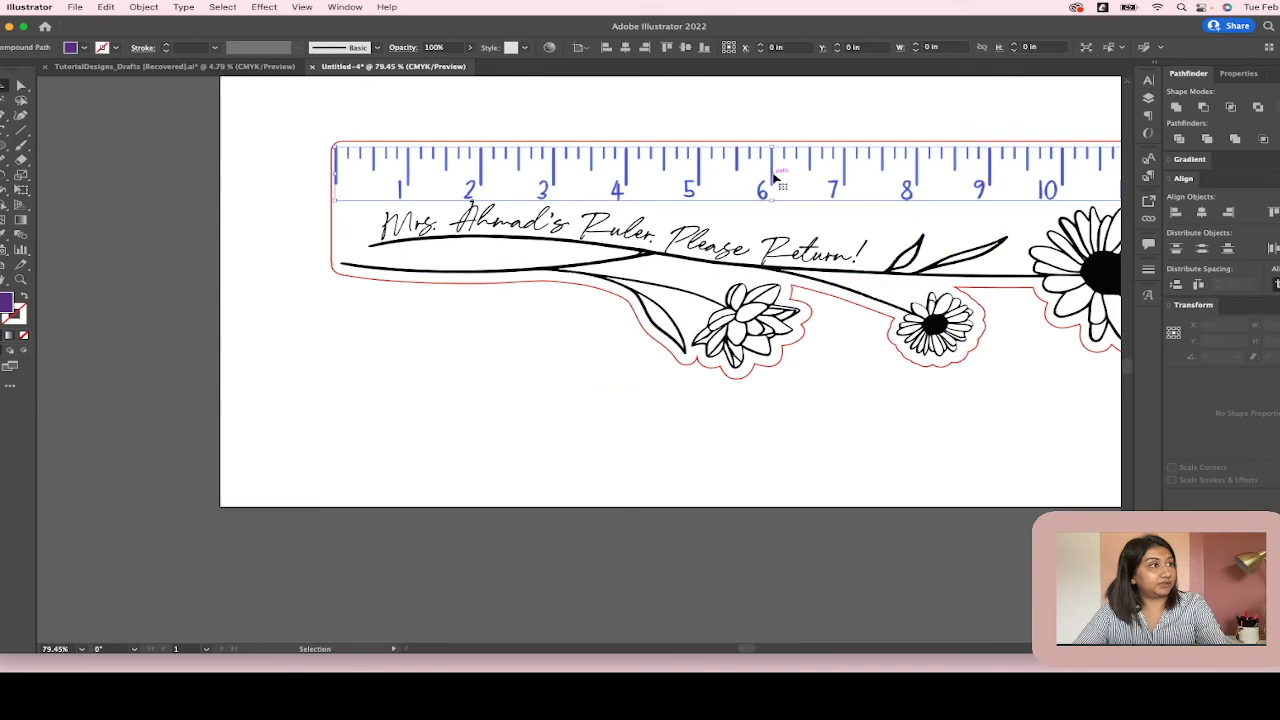
{"action": "left_click", "coordinate": [697, 147]}
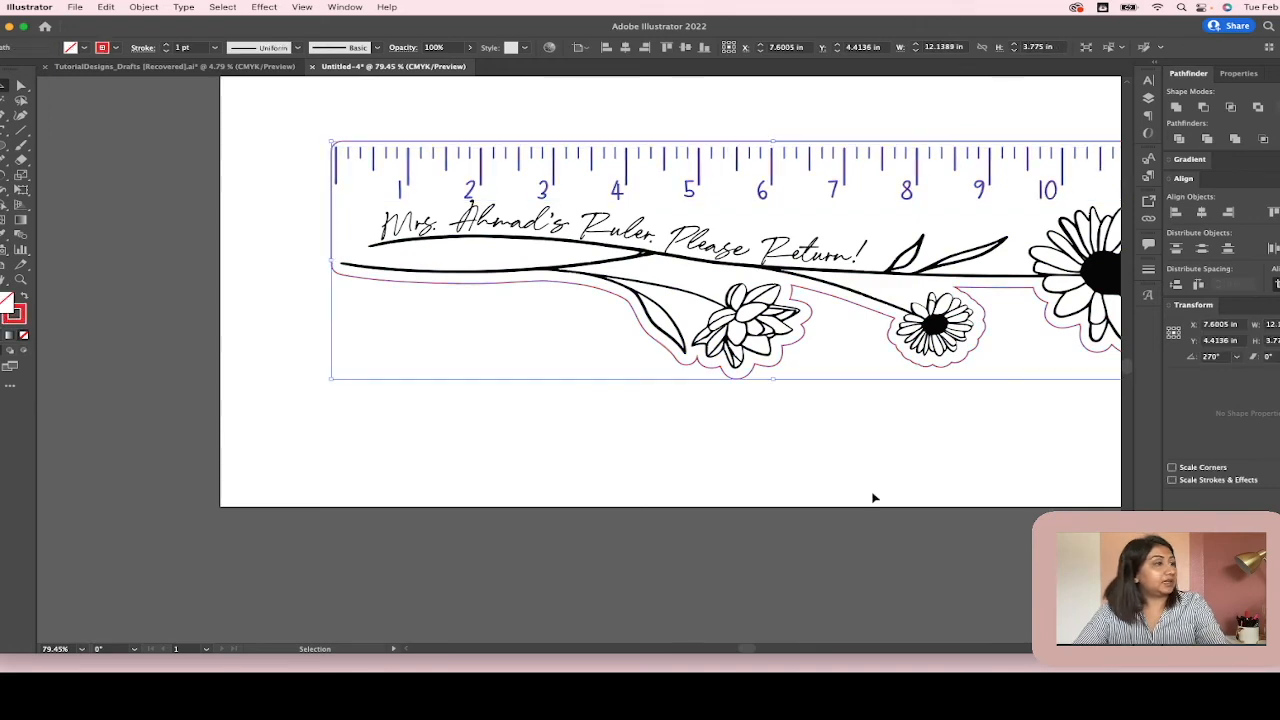
{"action": "scroll", "coordinate": [880, 485], "scroll_direction": "down", "scroll_amount": 5}
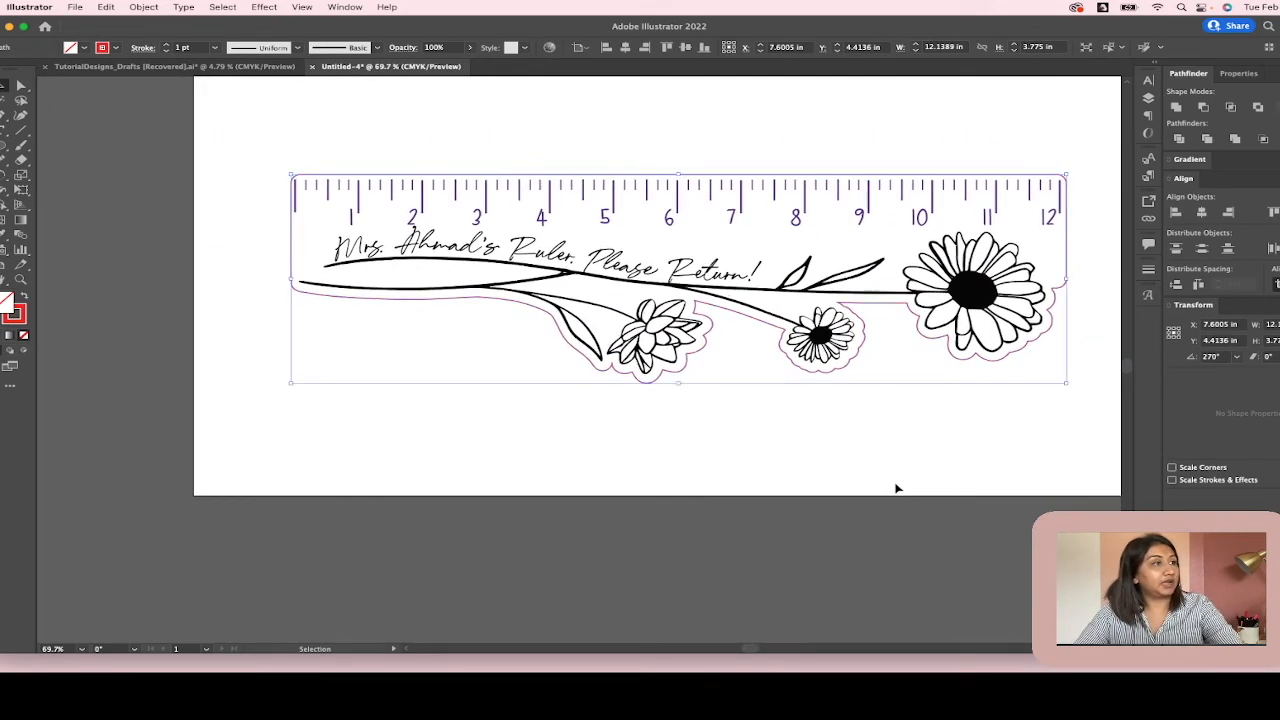
{"action": "left_click", "coordinate": [887, 622]}
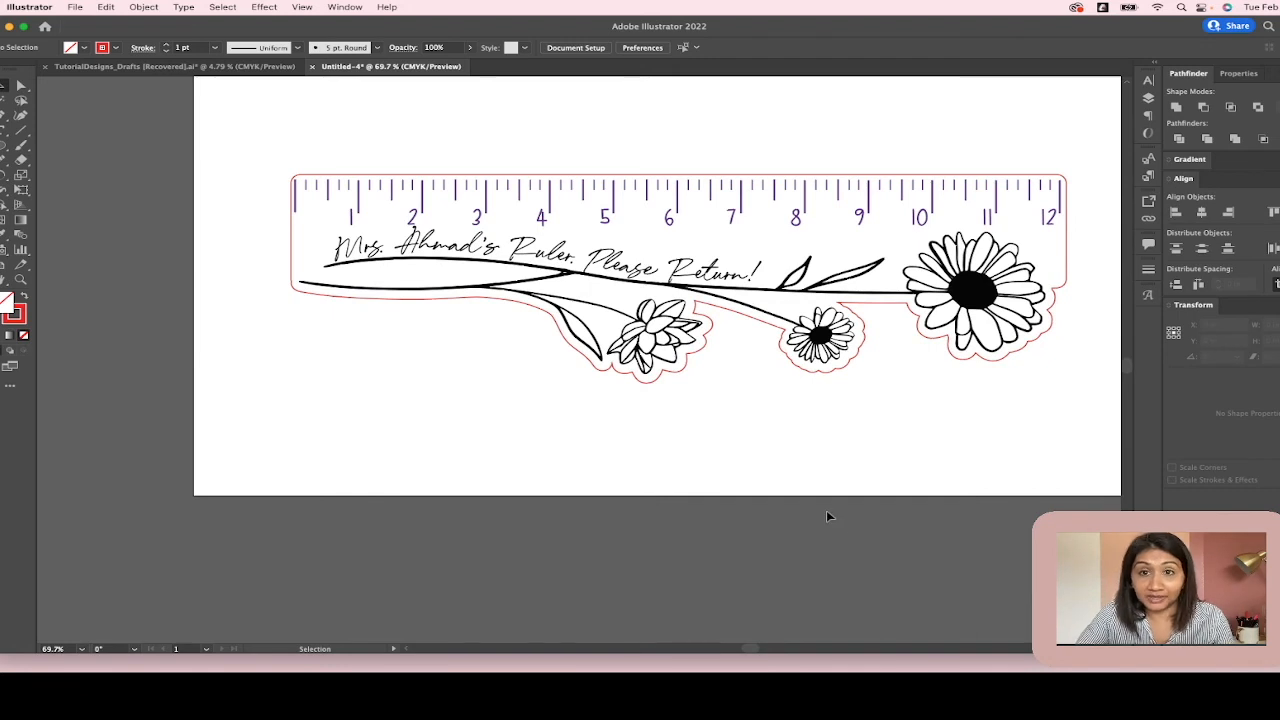